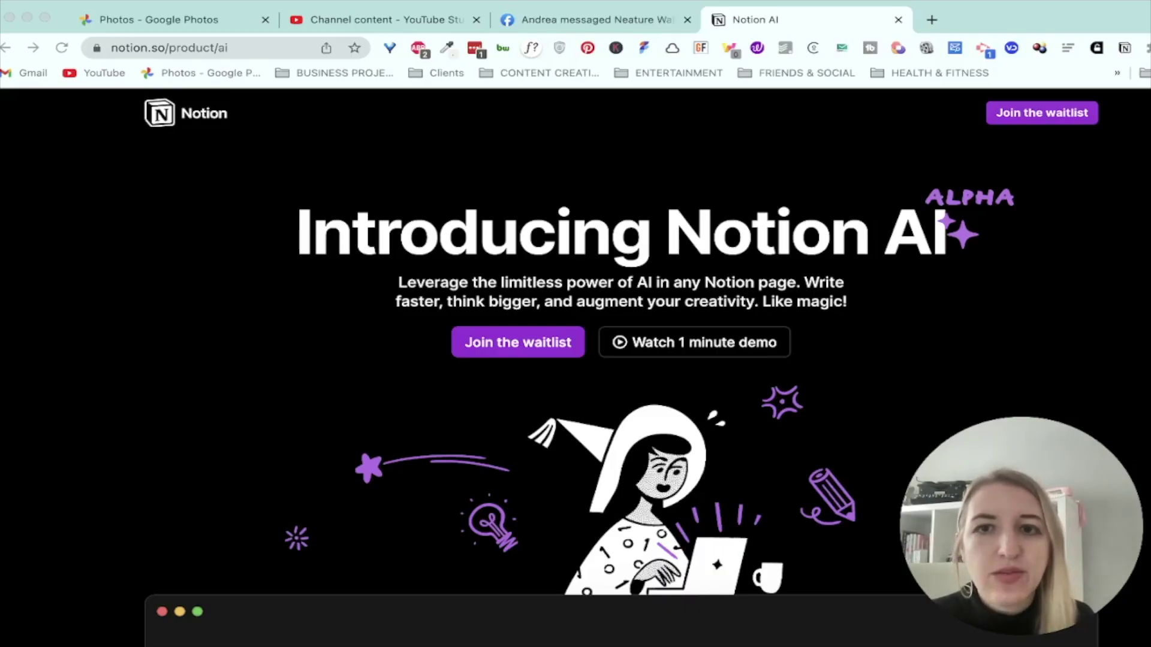
Step: Scroll down the Notion AI product page and generate the demo's sample blog post
scroll(277, 573, "down", 3)
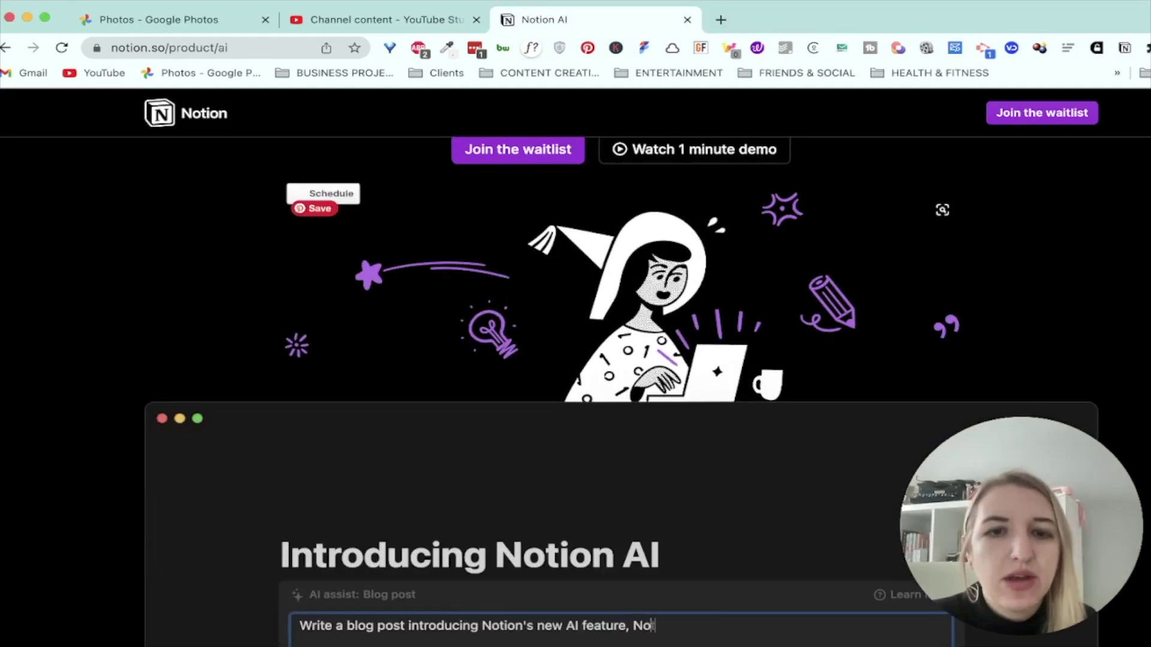
scroll(278, 574, "down", 2)
scroll(312, 533, "down", 2)
left_click(352, 489)
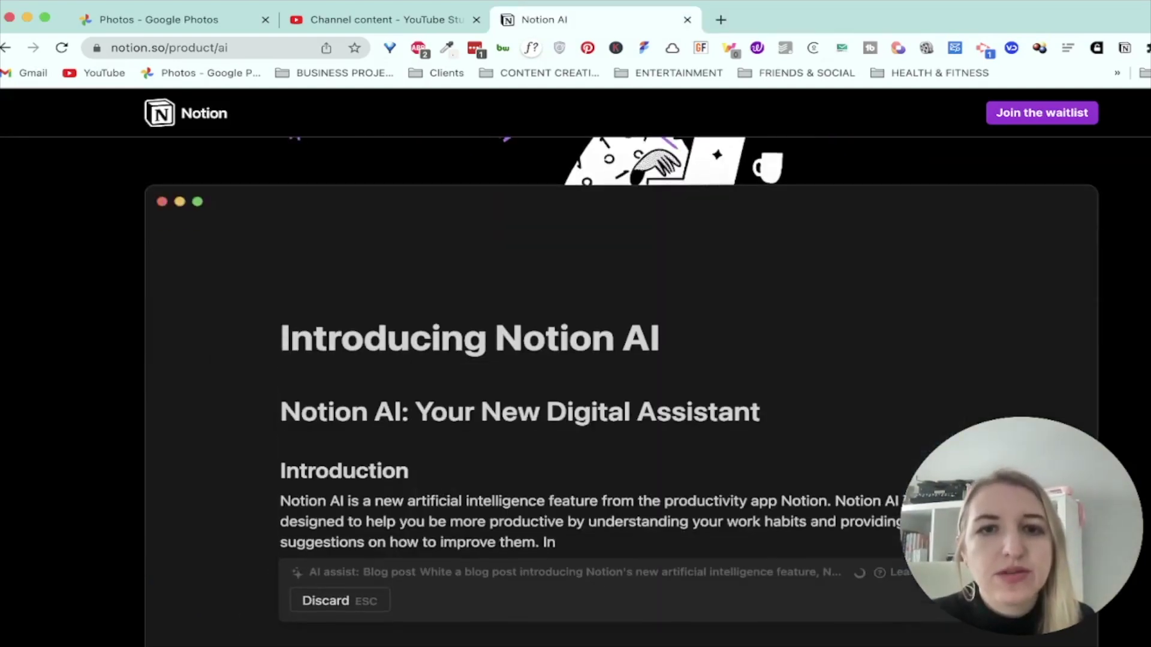
Step: Scroll through the remaining demos to the waitlist invitation and FAQ section
scroll(352, 488, "down", 3)
scroll(621, 391, "down", 10)
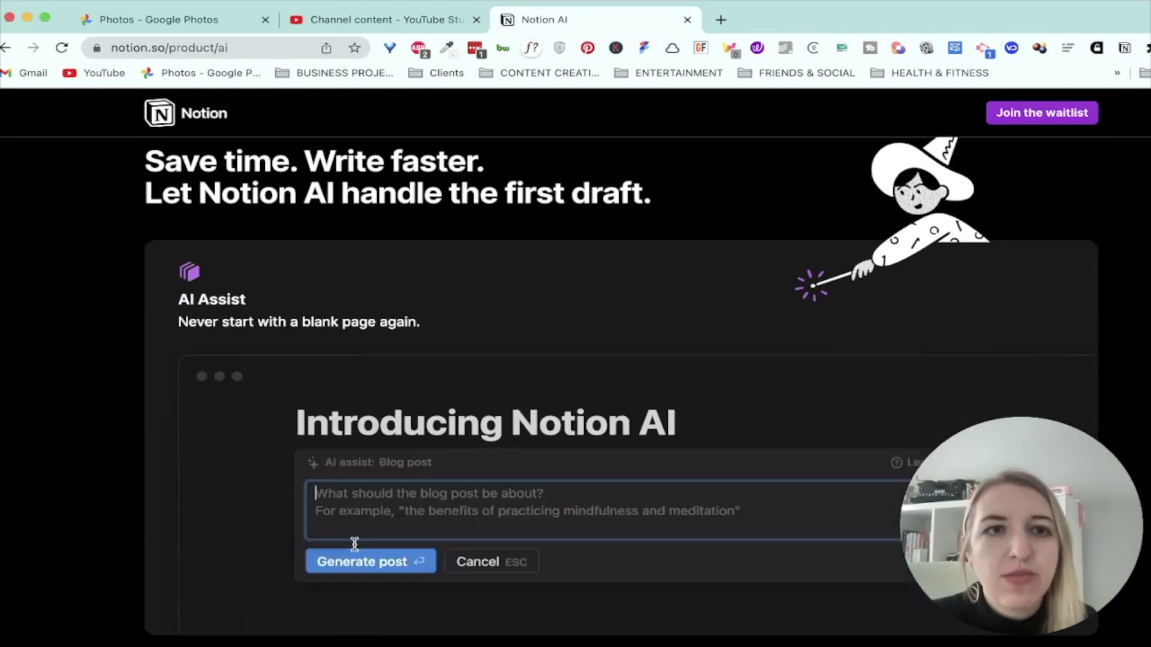
scroll(622, 391, "down", 2)
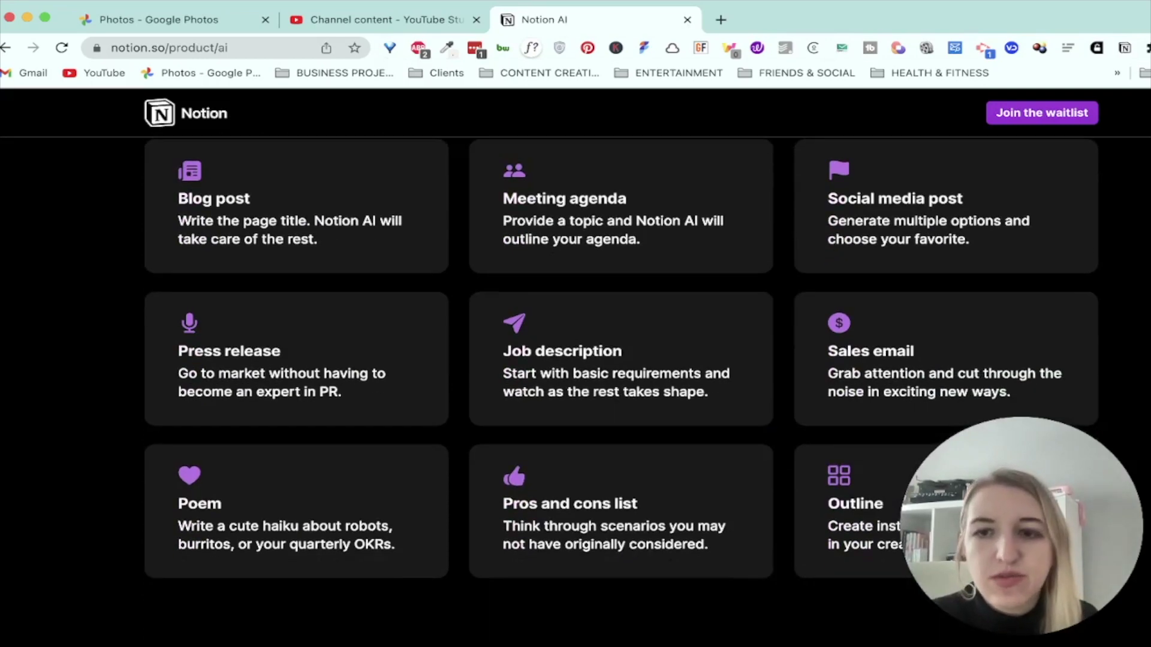
scroll(393, 324, "down", 10)
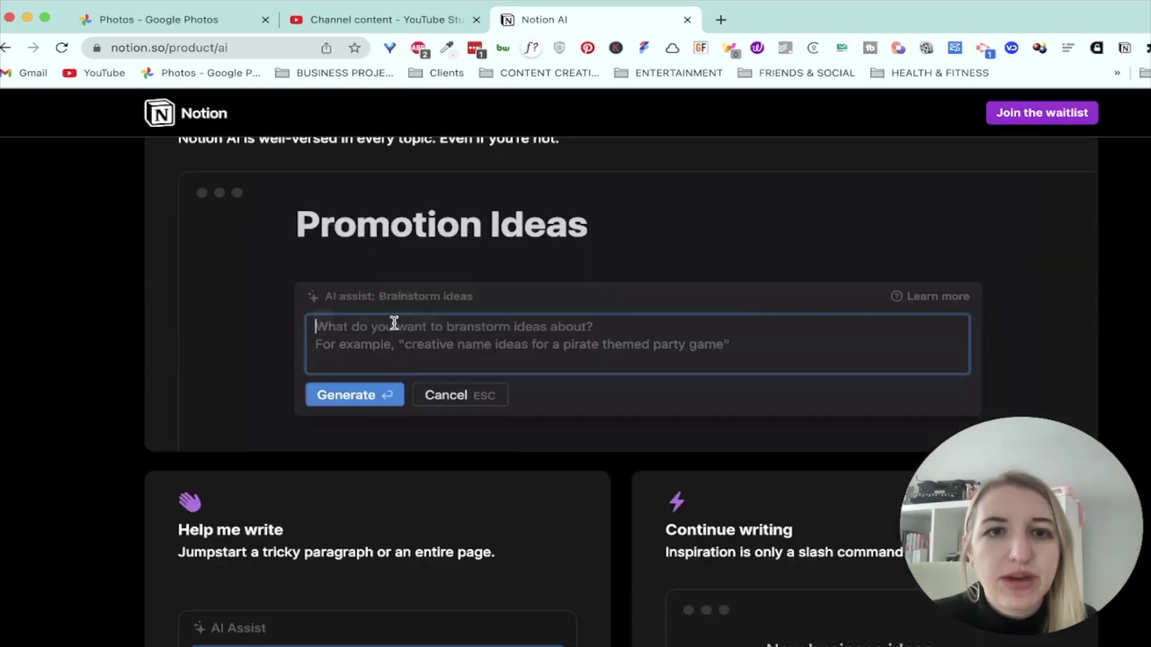
scroll(394, 324, "down", 6)
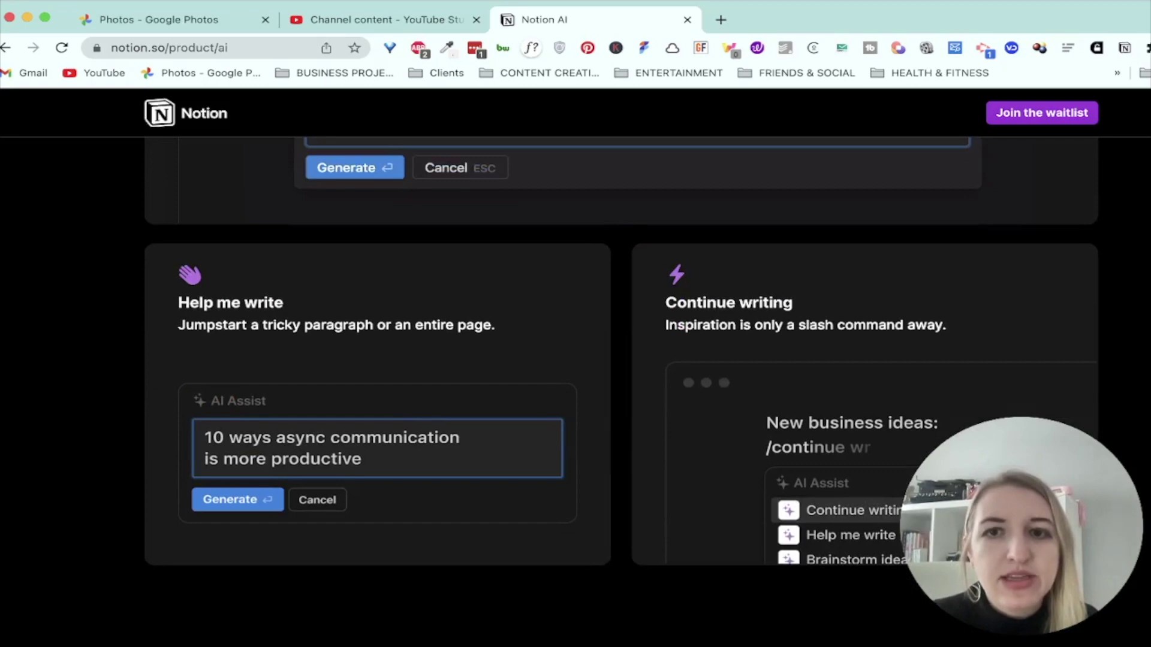
scroll(621, 367, "up", 10)
scroll(621, 367, "down", 20)
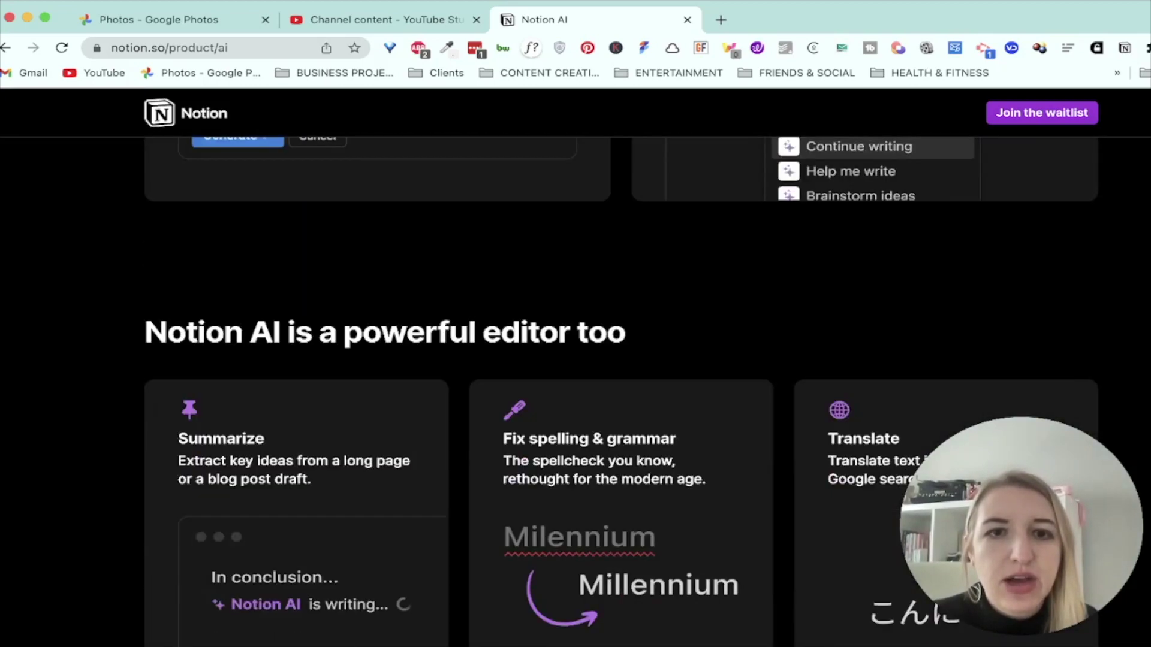
scroll(621, 367, "down", 2)
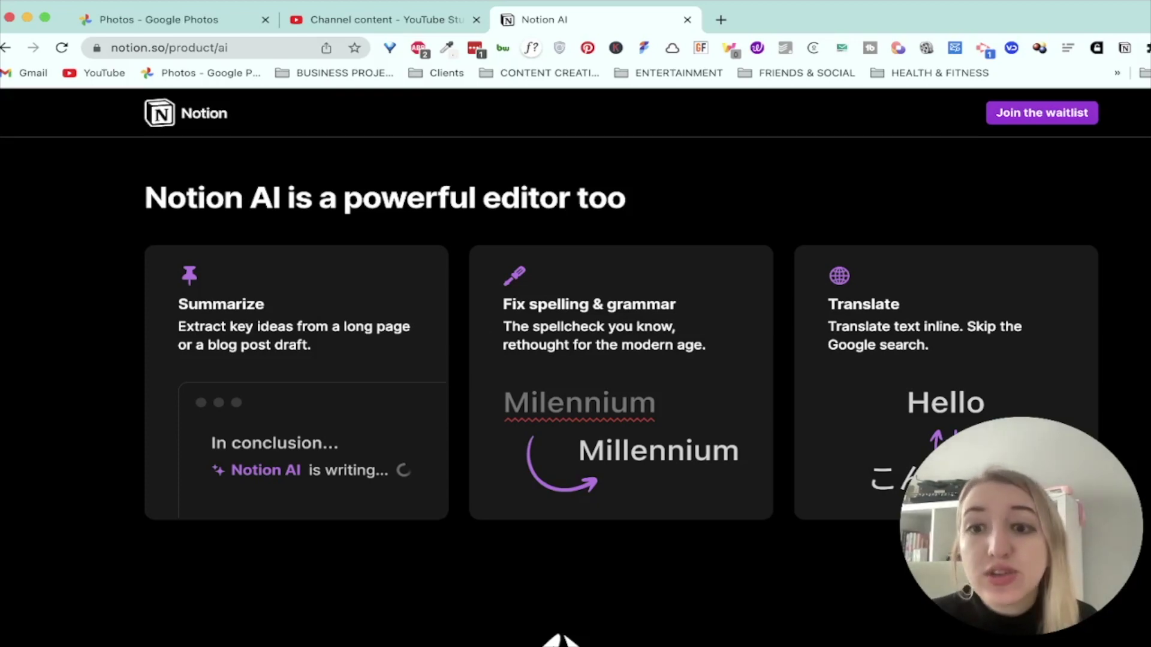
scroll(621, 367, "down", 10)
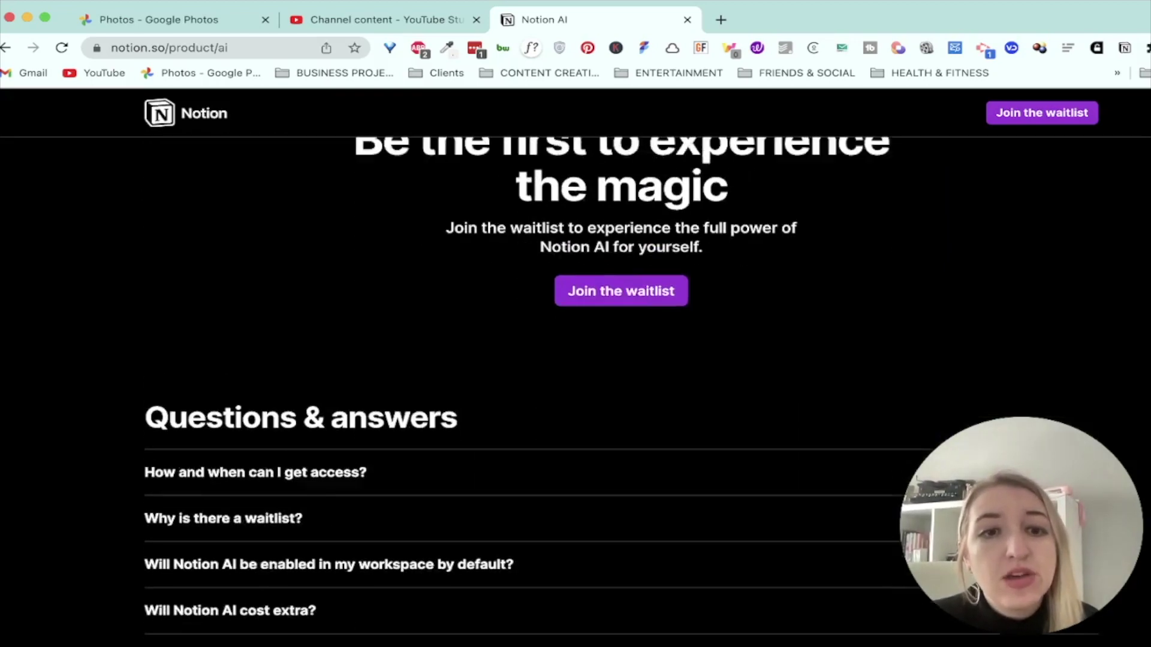
scroll(621, 367, "up", 20)
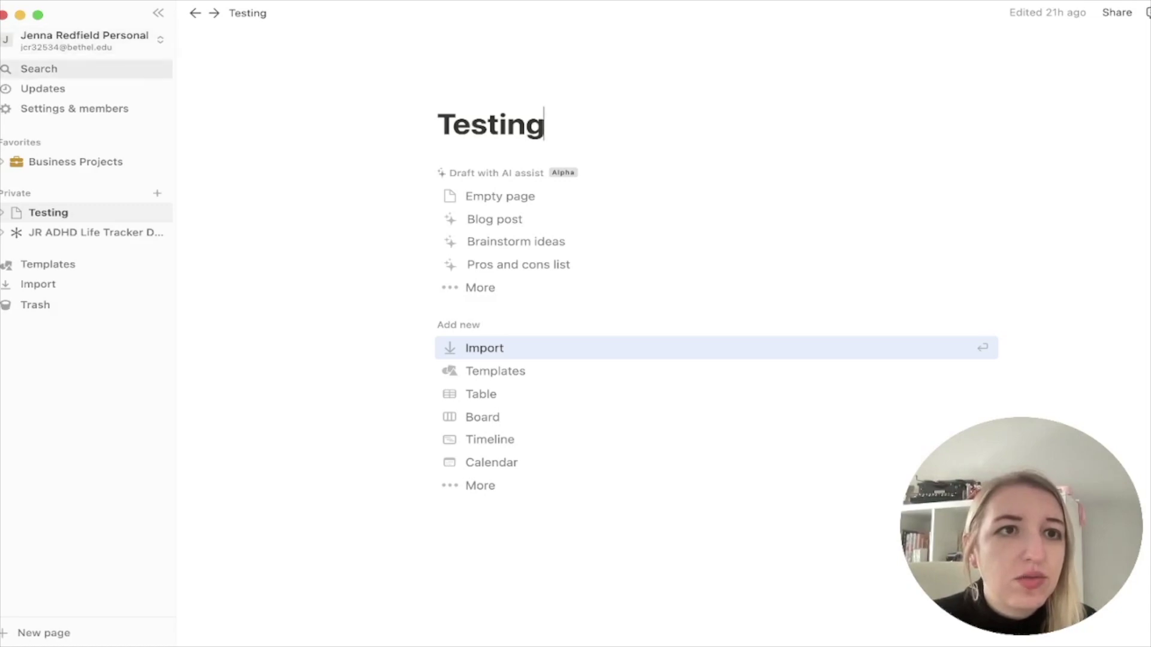
left_click(74, 108)
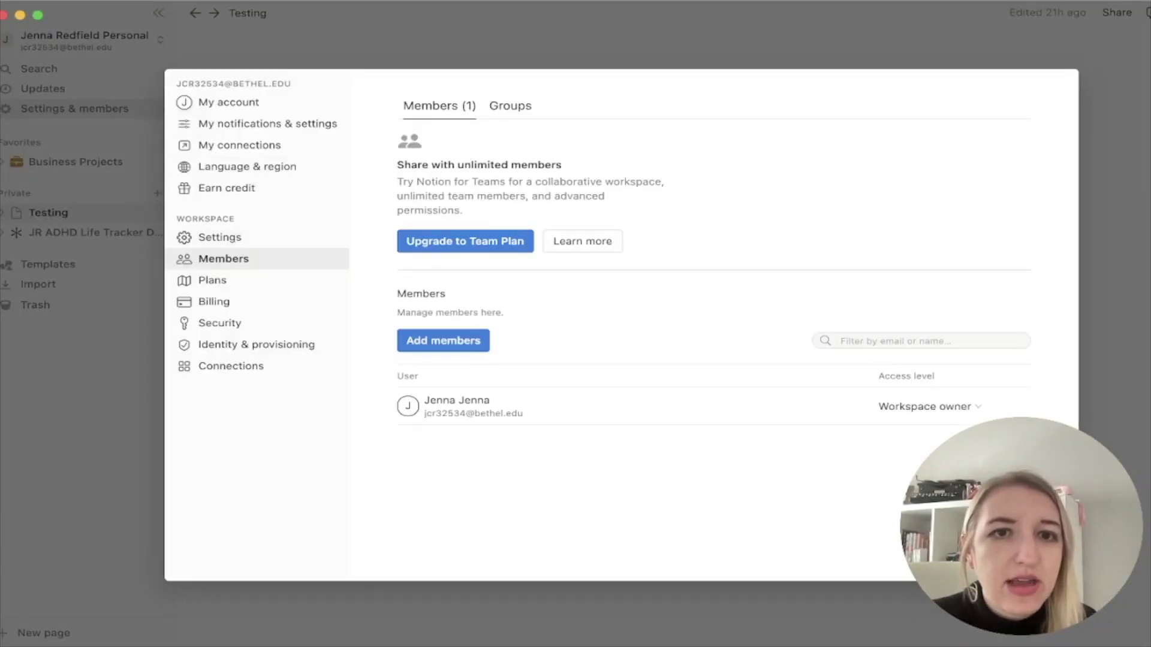
left_click(213, 280)
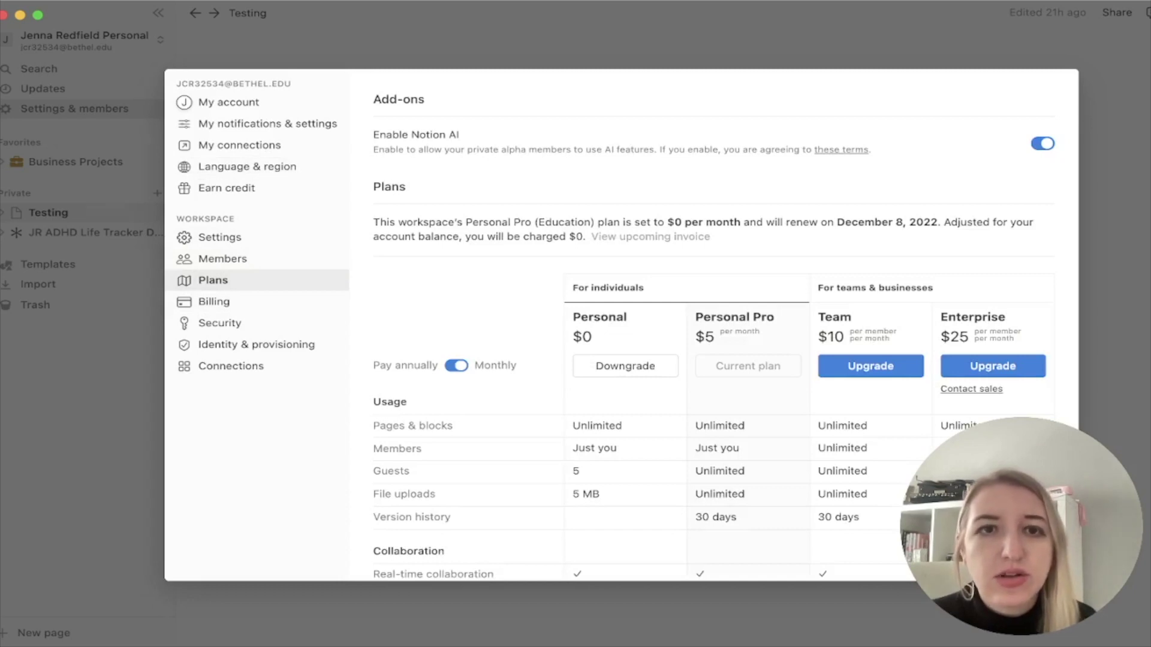
key("Escape")
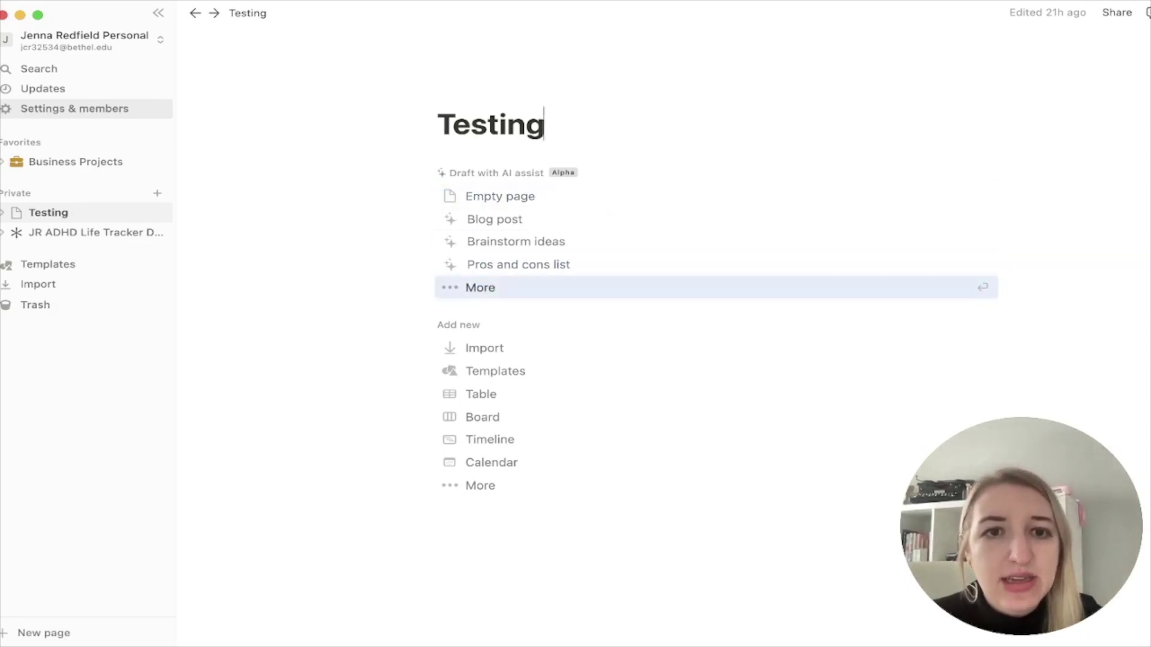
Step: Expand the full list of AI draft types and browse from Blog post down past Outline
key("Return")
key("Down")
key("Down")
key("Down")
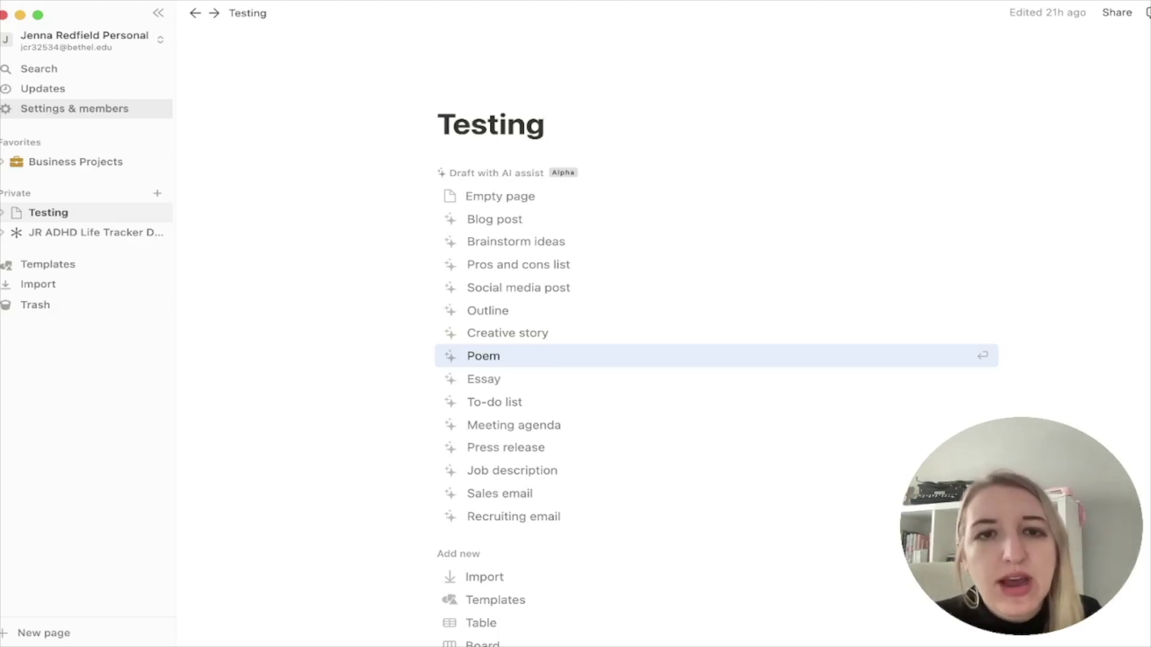
key("Up")
key("Up")
key("Up")
key("Up")
key("Up")
key("Up")
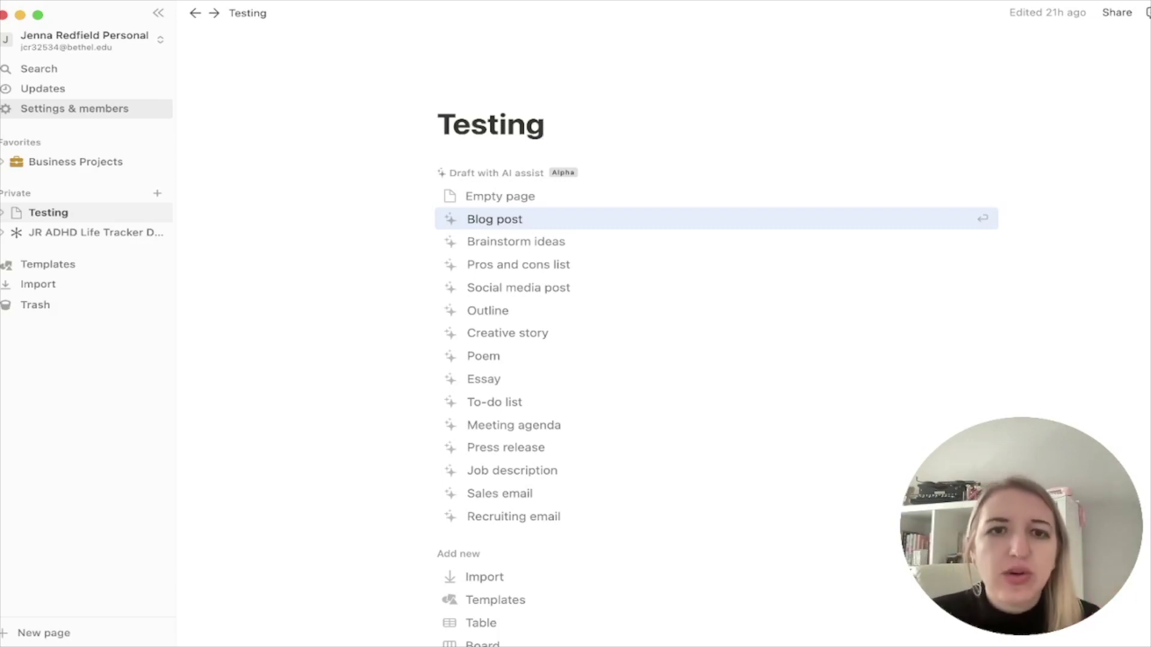
key("Down")
key("Down")
key("Down")
key("Down")
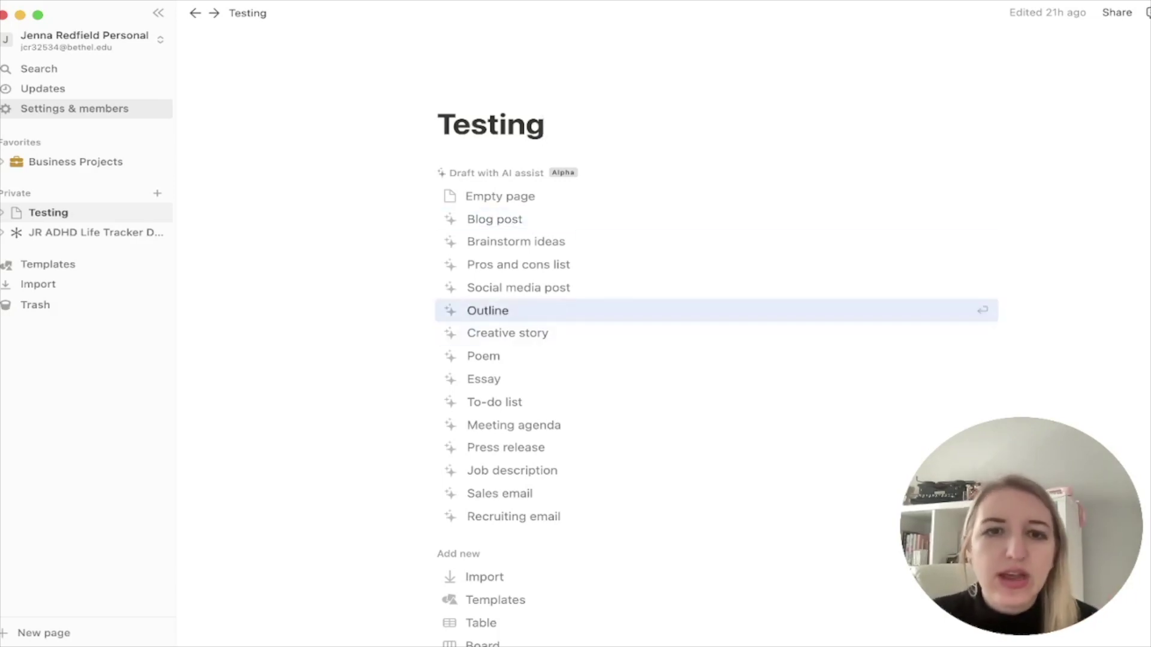
key("Down")
key("Down")
key("Down")
key("Down")
key("Down")
key("Down")
key("Down")
key("Down")
key("Down")
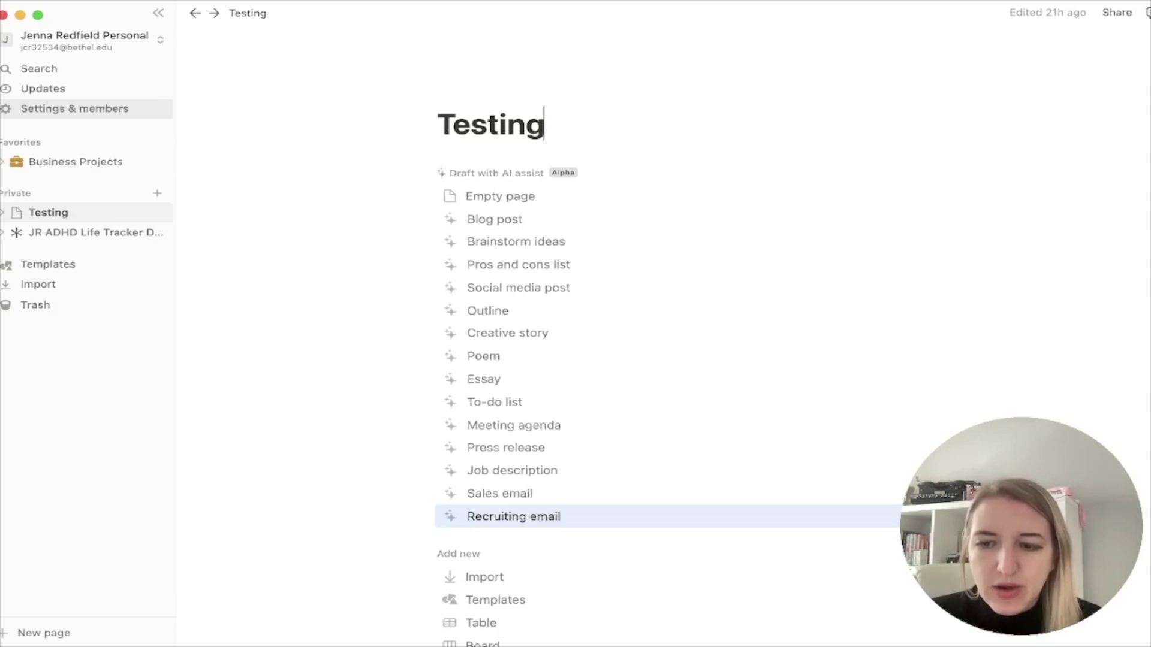
Step: Try a Recruiting email draft, cancel it, and start Testing as an empty page
key("Return")
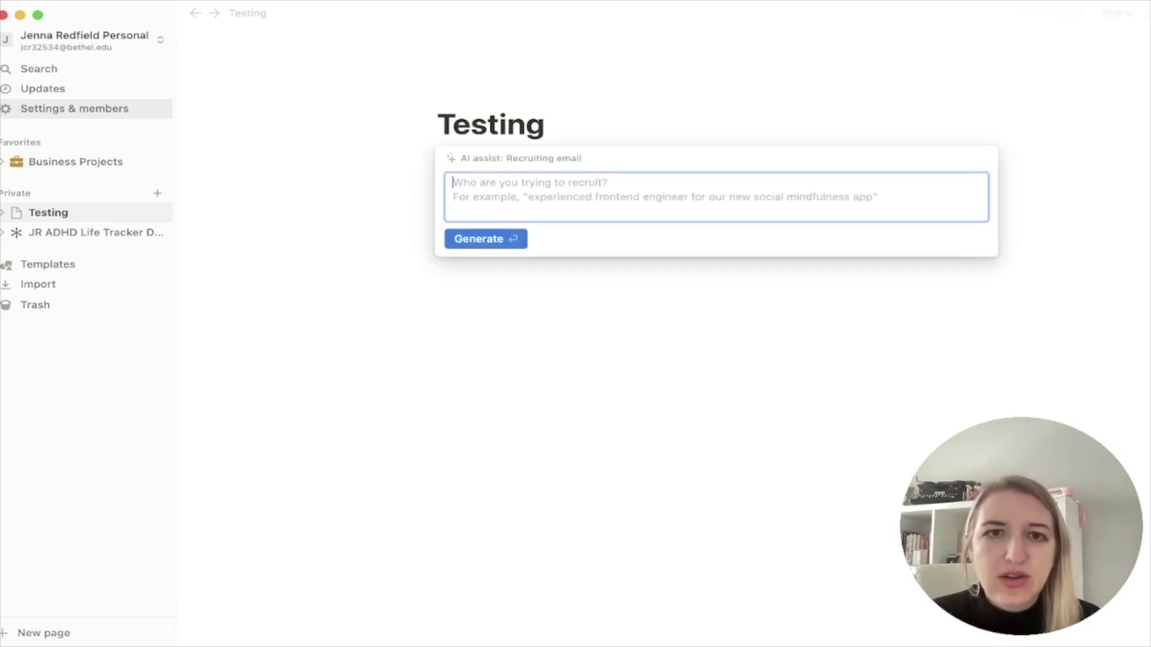
key("Escape")
key("Down")
key("Down")
key("Down")
key("Down")
key("Down")
key("Down")
key("Down")
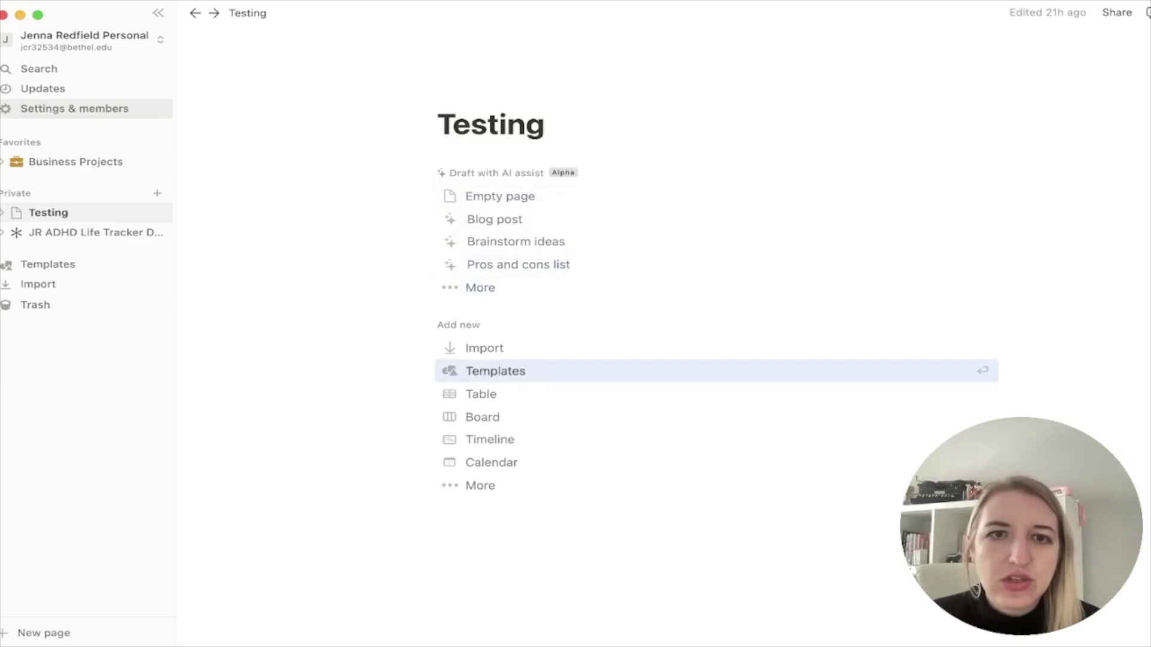
key("Up")
key("Up")
key("Up")
key("Up")
key("Up")
key("Up")
key("Return")
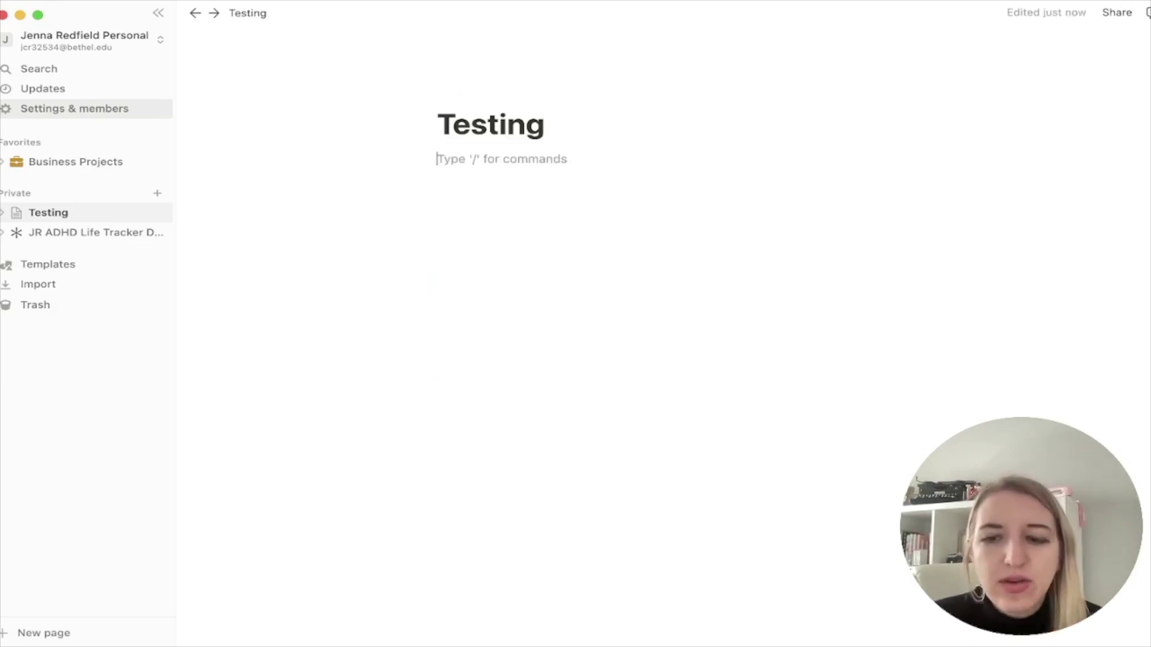
Step: Generate an AI draft from 'Sales page for Notion Online Course', then discard it
type("/")
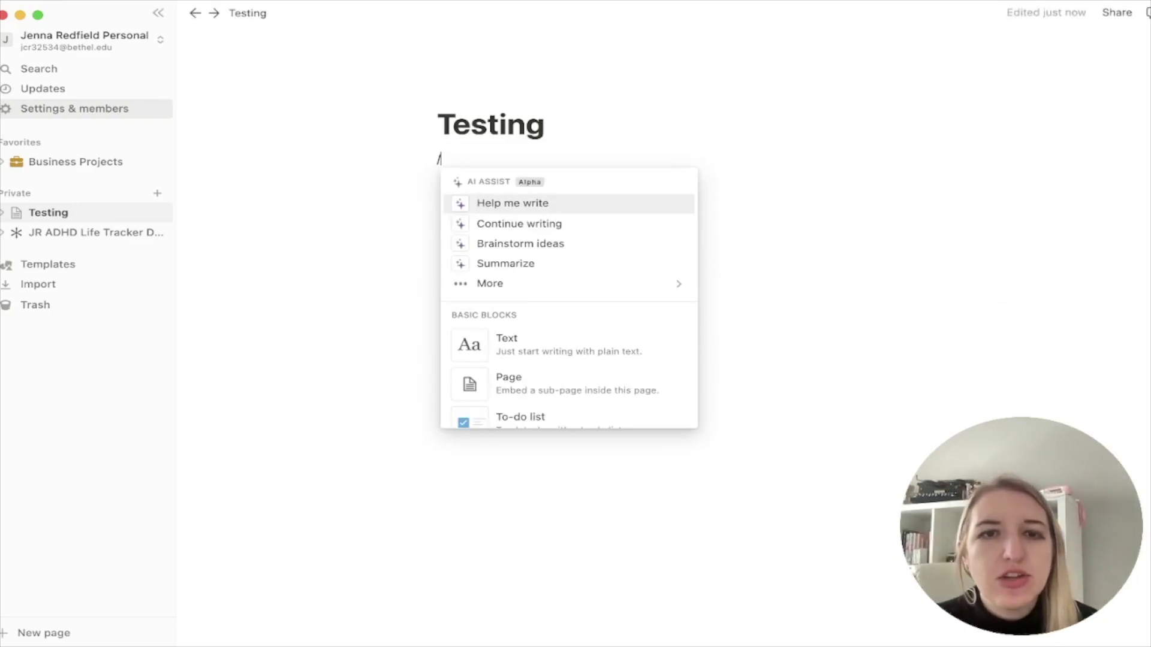
mouse_move(569, 285)
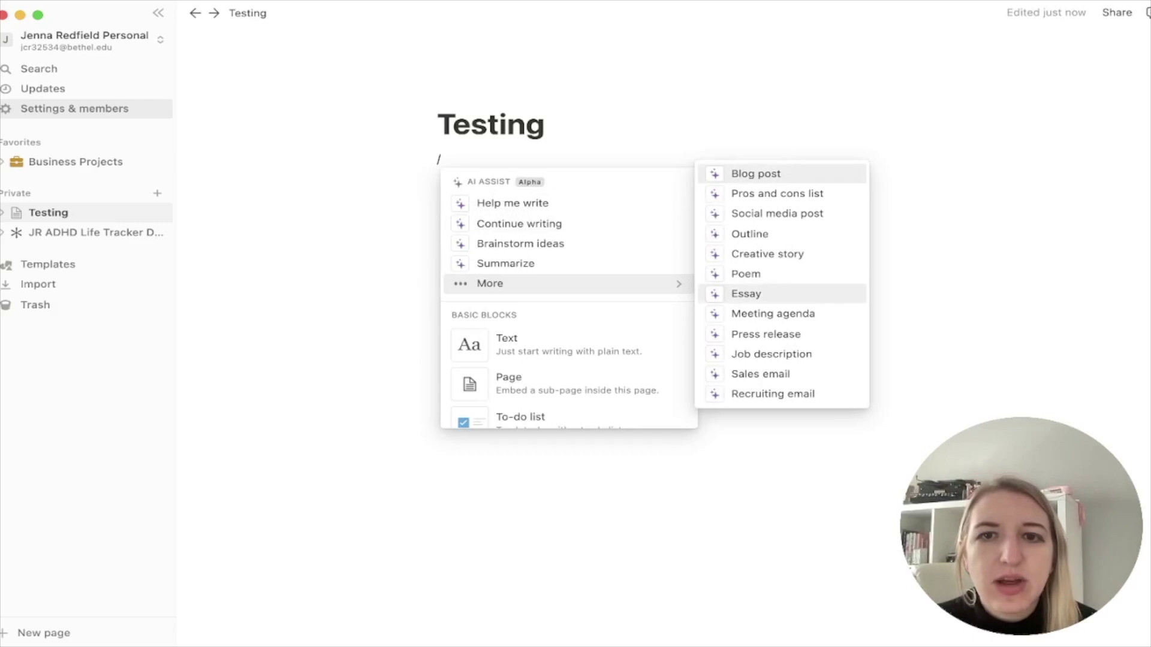
left_click(513, 203)
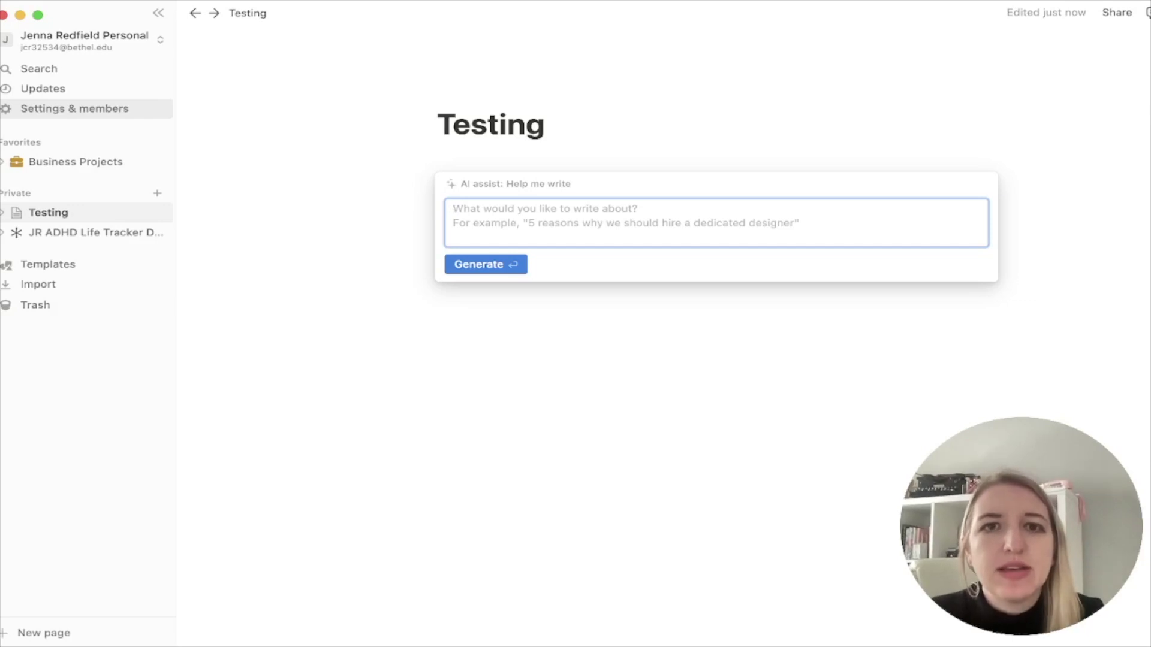
type("Sales page for ")
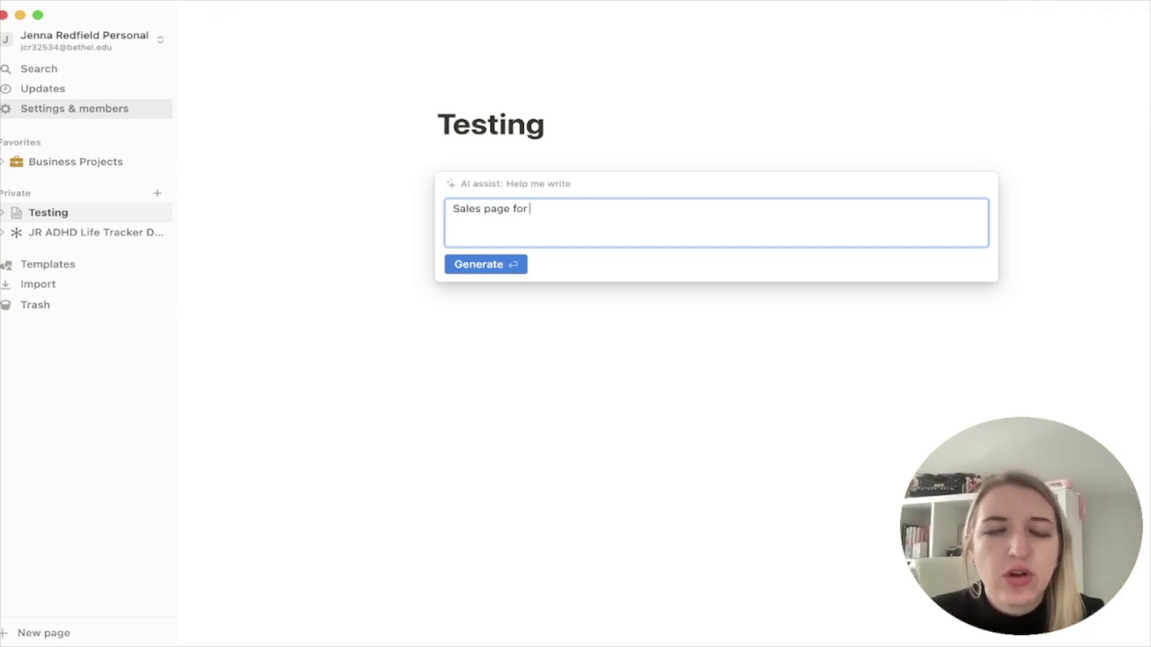
type("Notion Online Cousre")
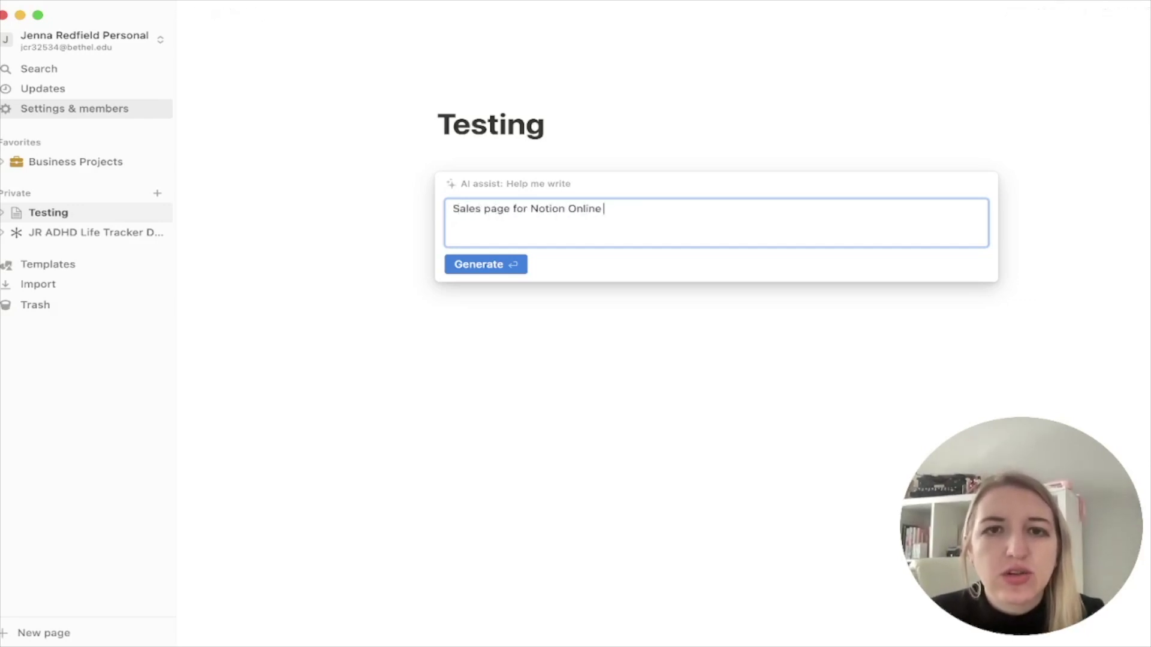
key("BackSpace")
key("BackSpace")
key("BackSpace")
type("rse")
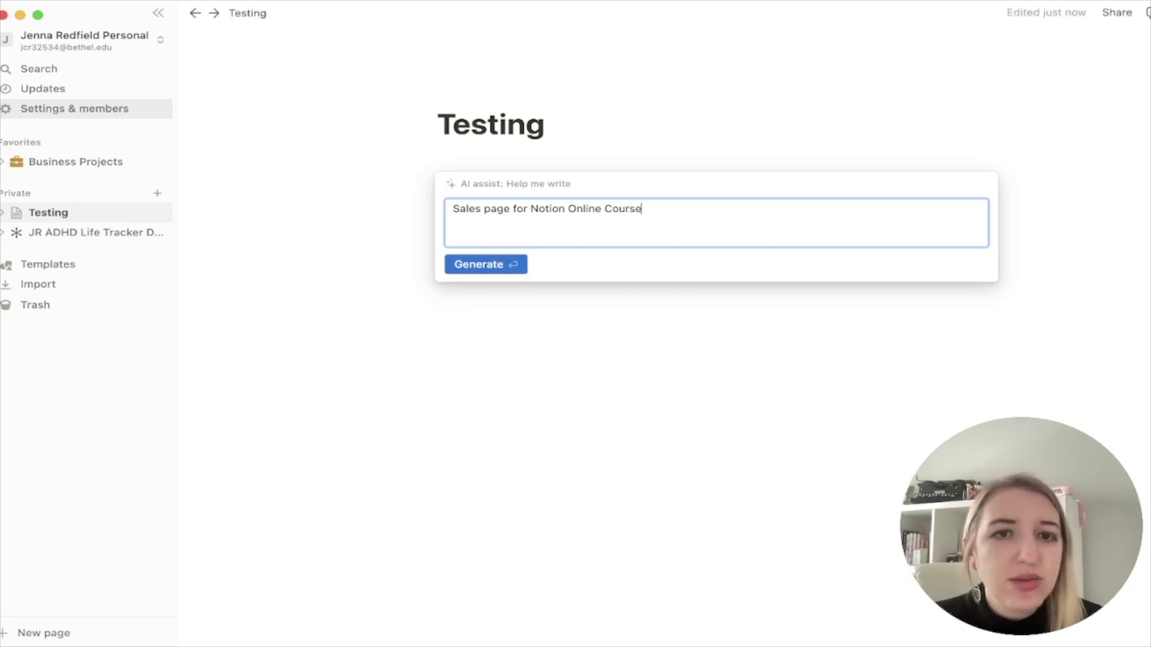
key("Return")
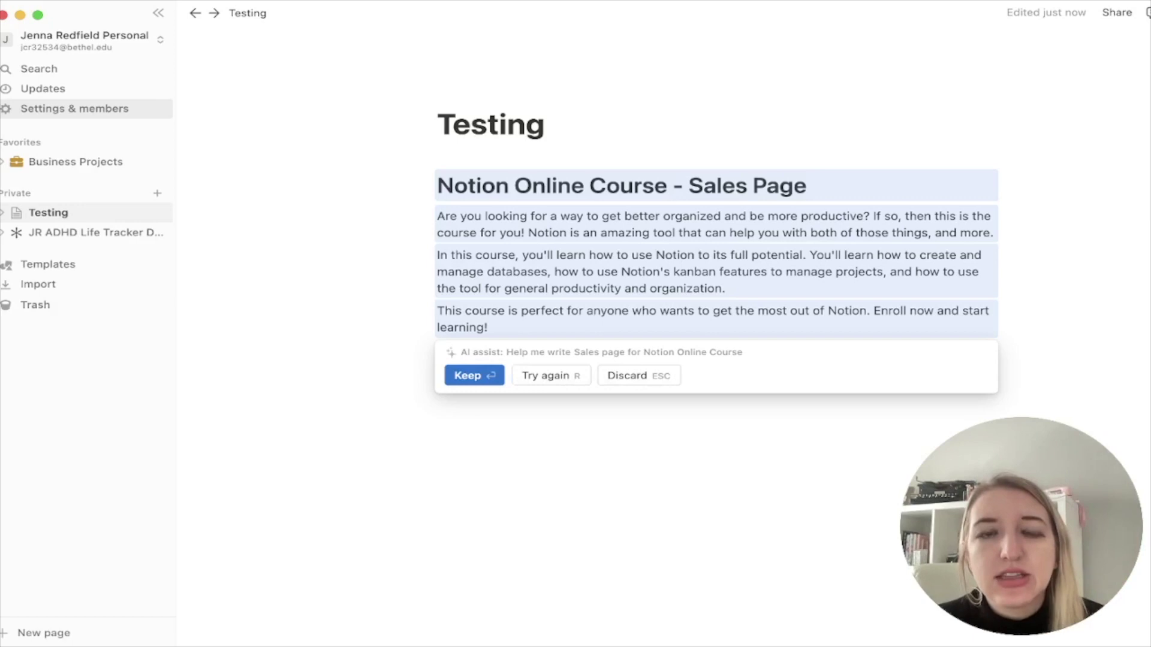
left_click(638, 376)
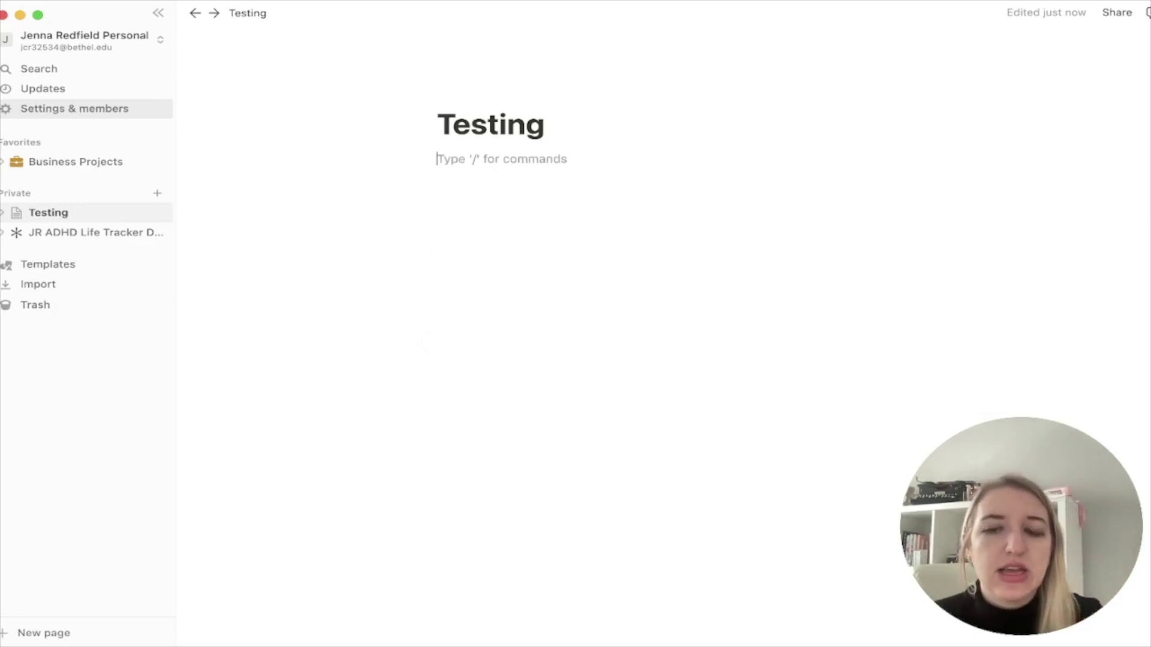
type("/")
key("Return")
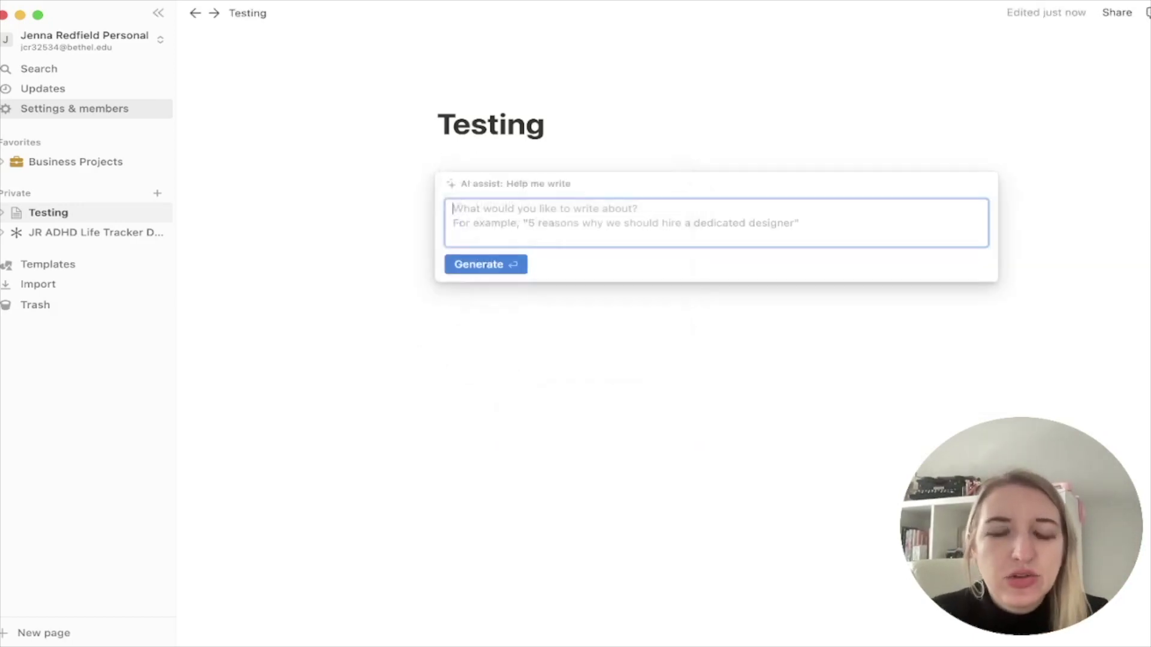
type("Notion sales pa")
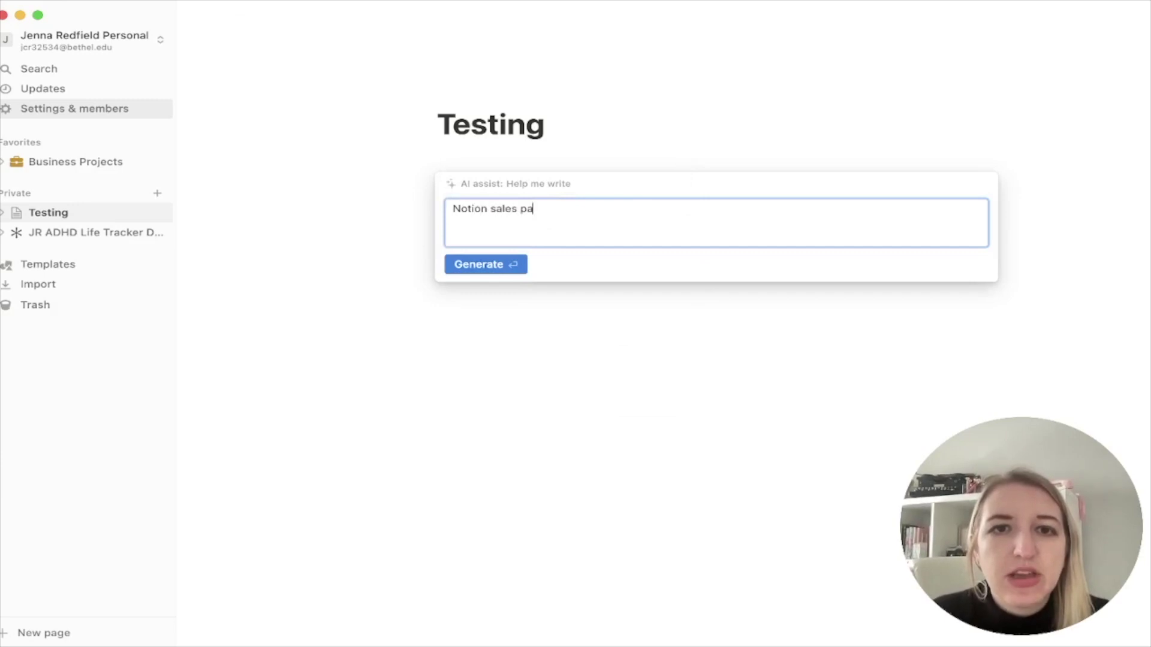
type("ge with 5")
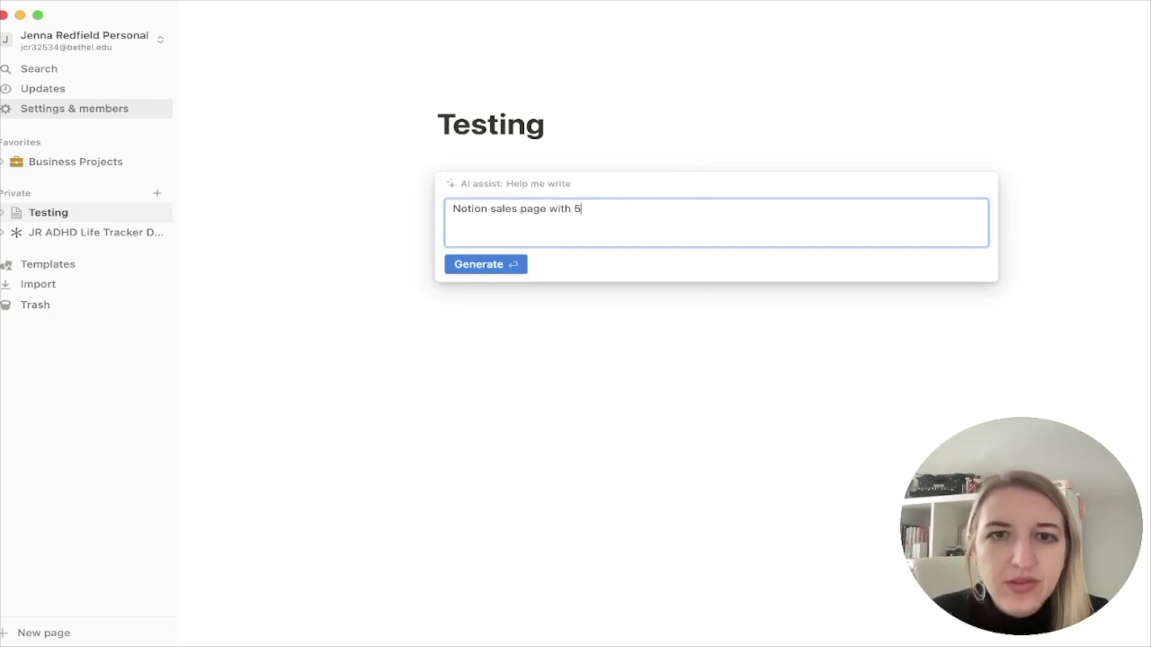
type(" main points about hal")
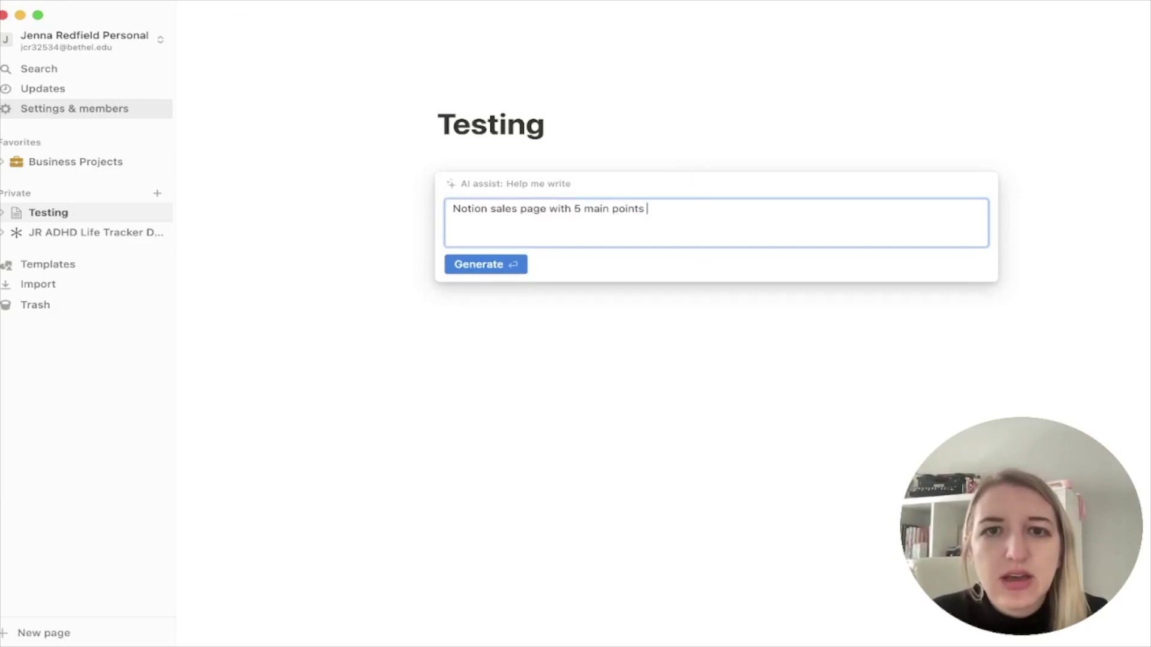
key("BackSpace")
key("BackSpace")
key("BackSpace")
type("why y")
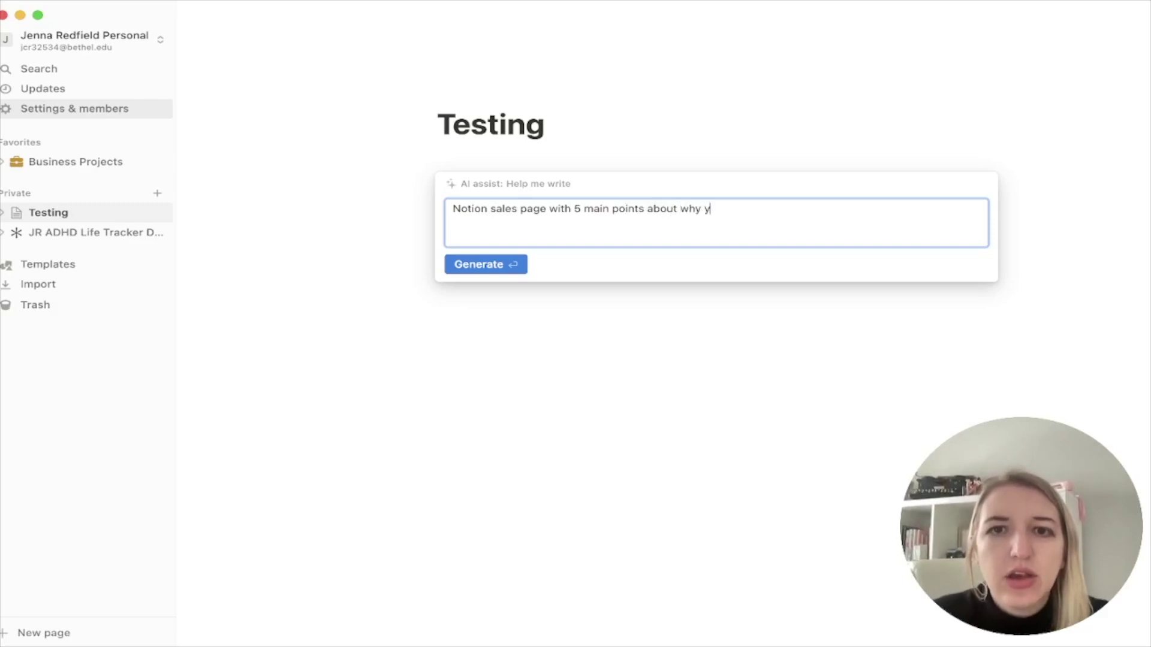
type("ou should buy")
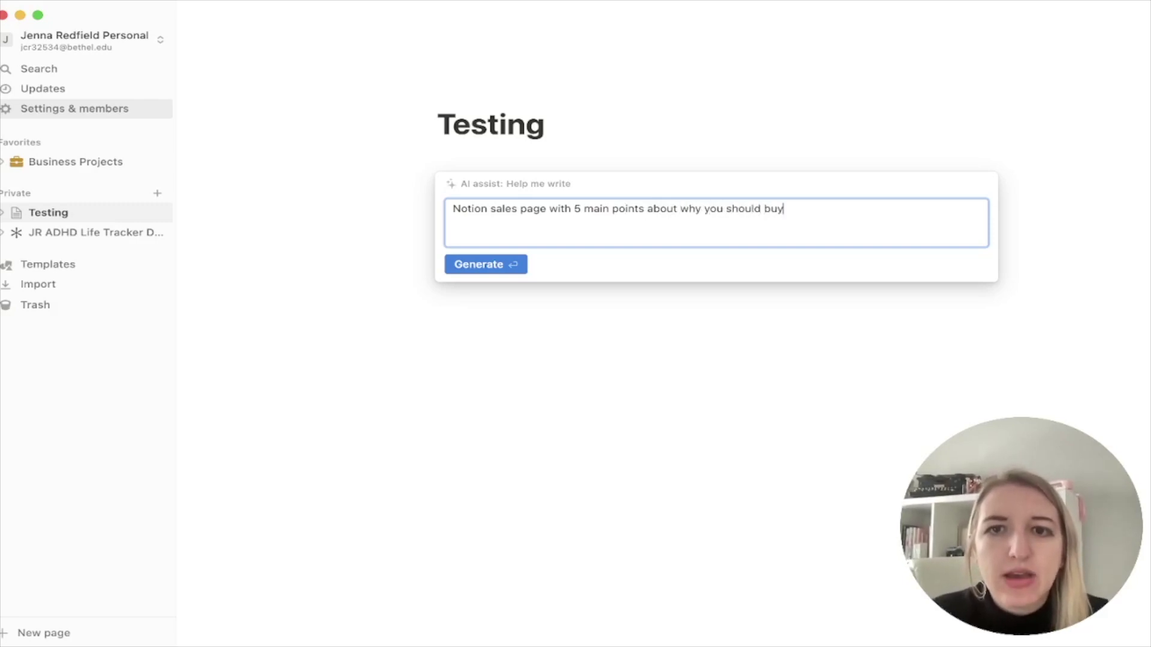
left_click(491, 209)
type("online course")
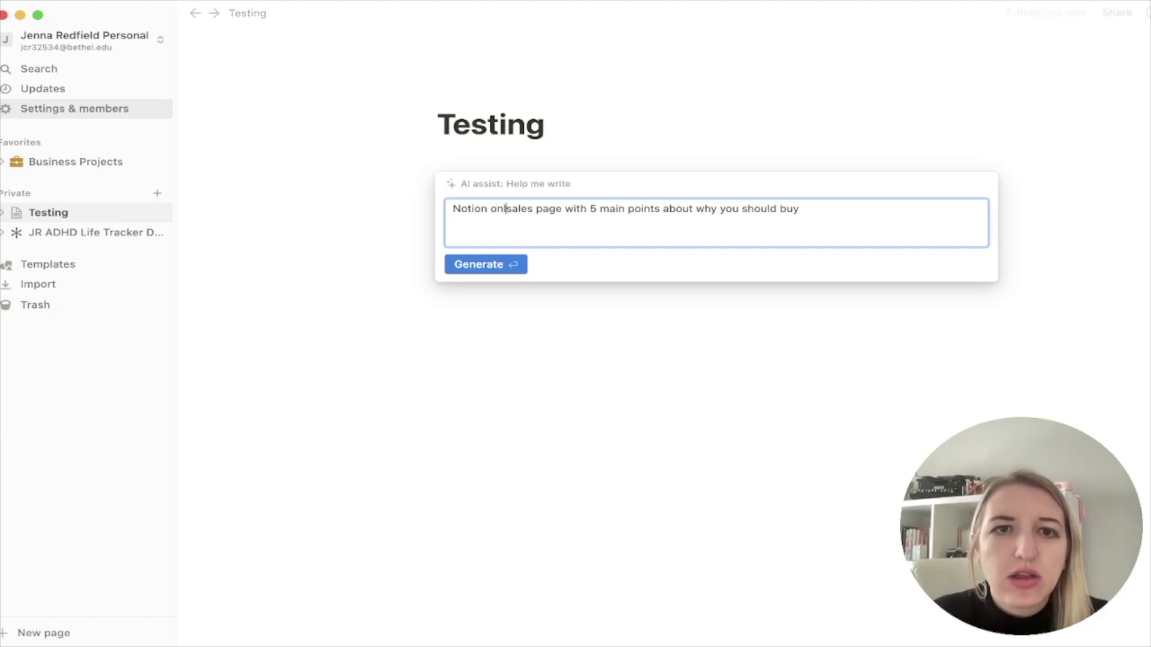
key("Return")
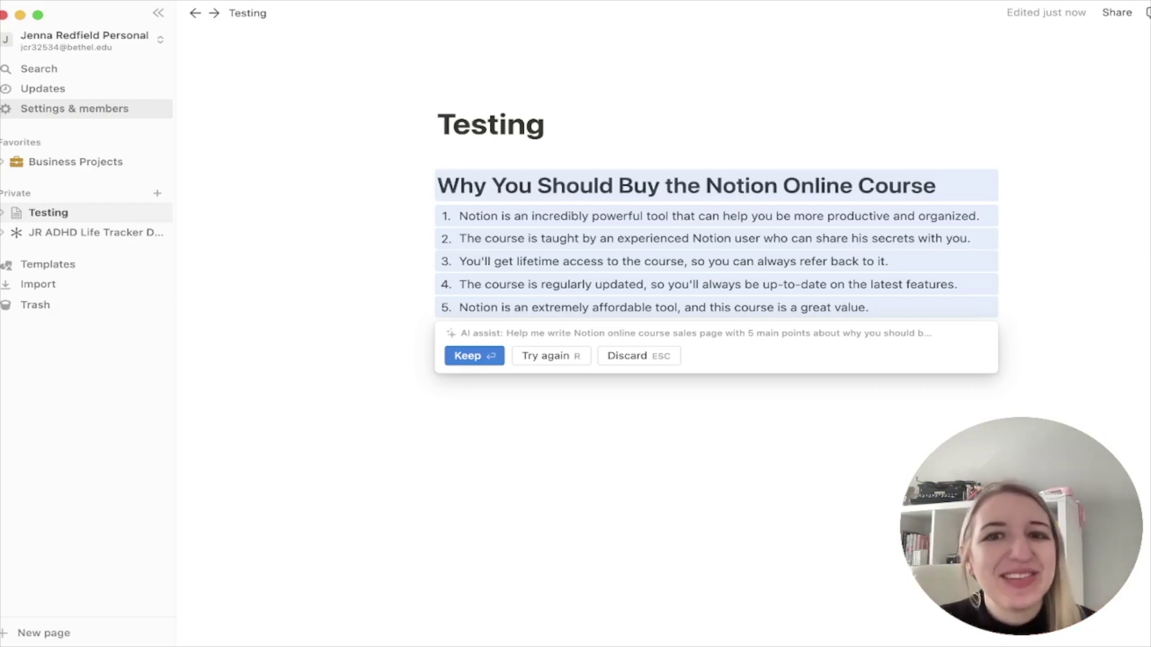
key("Escape")
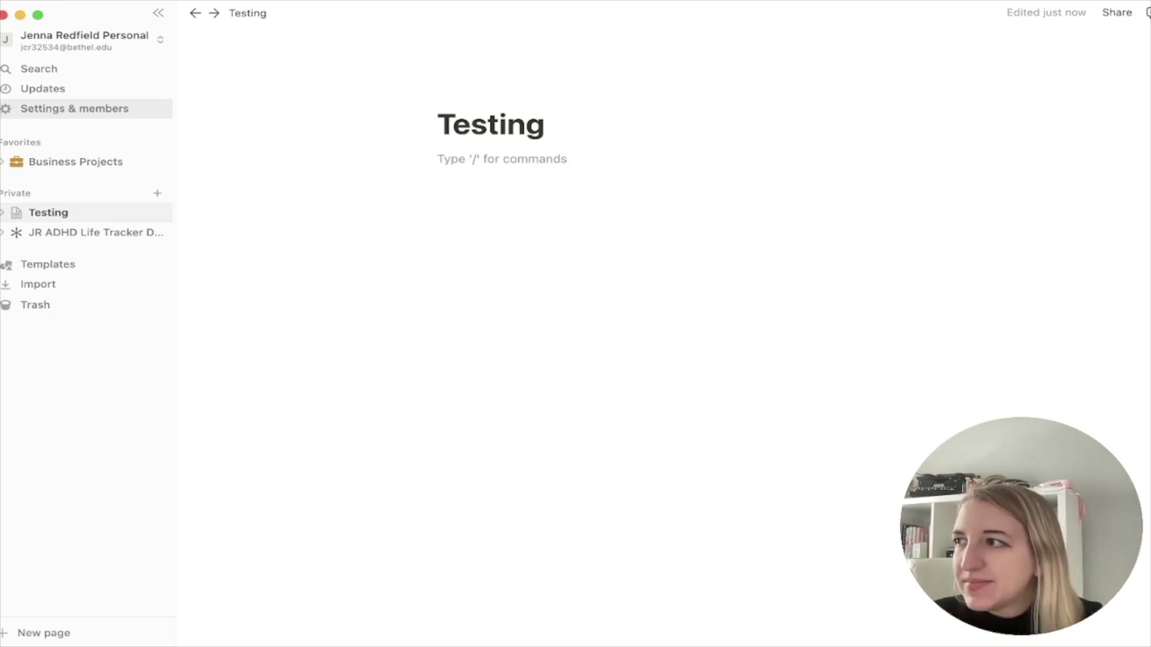
type("/")
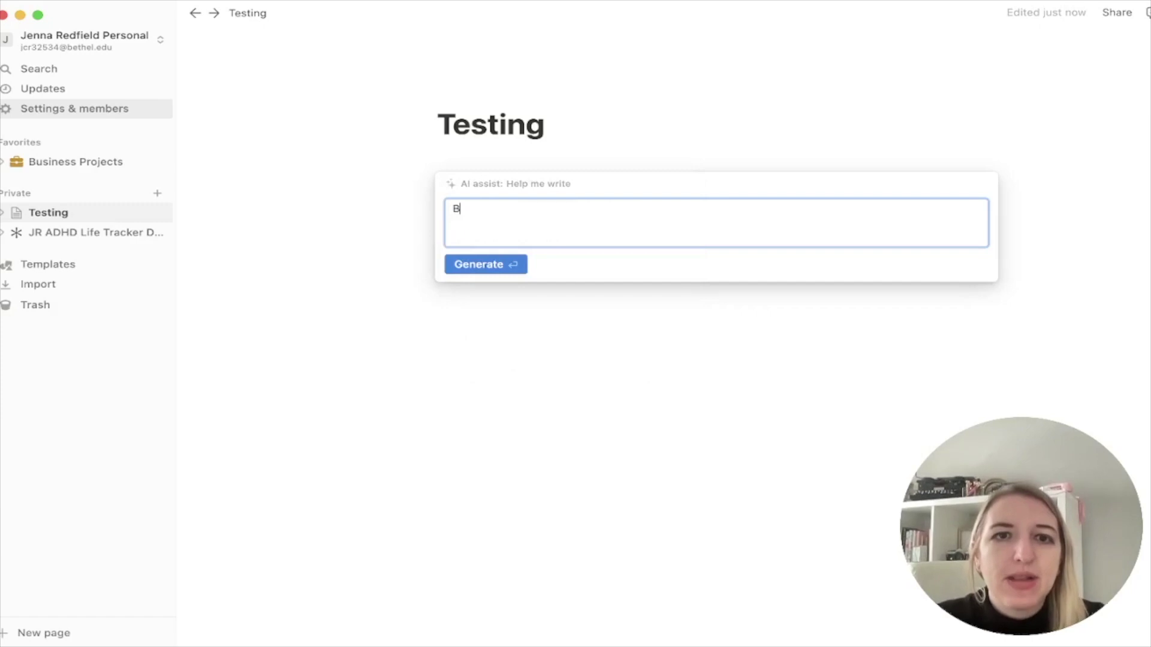
type("Blog p")
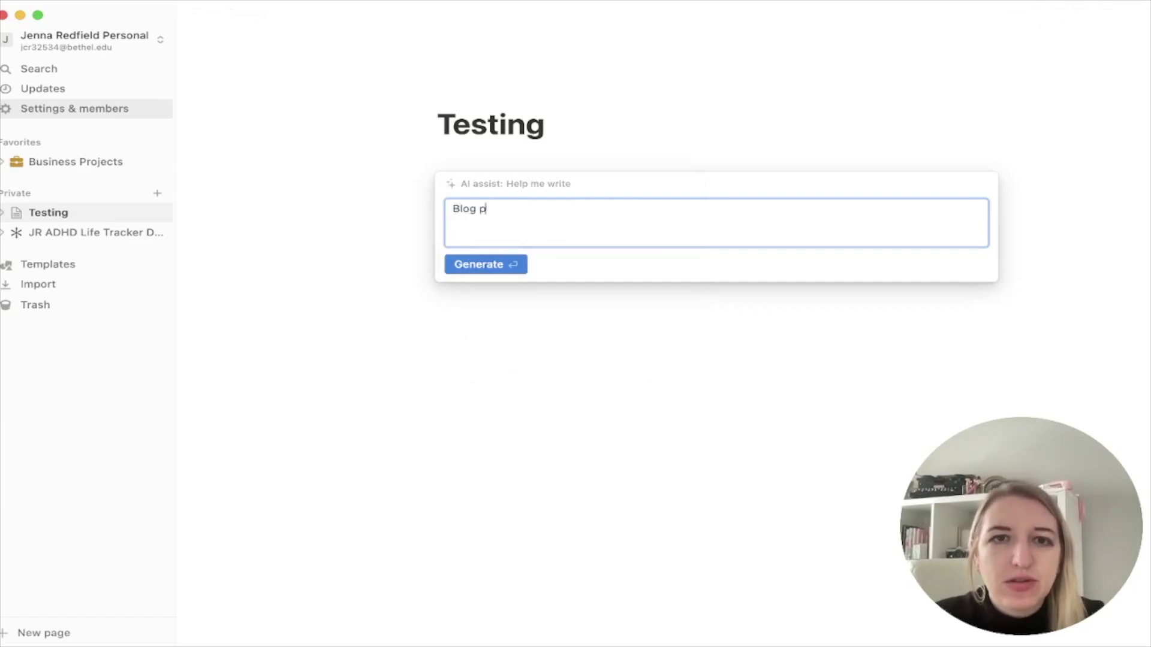
type("ost about in")
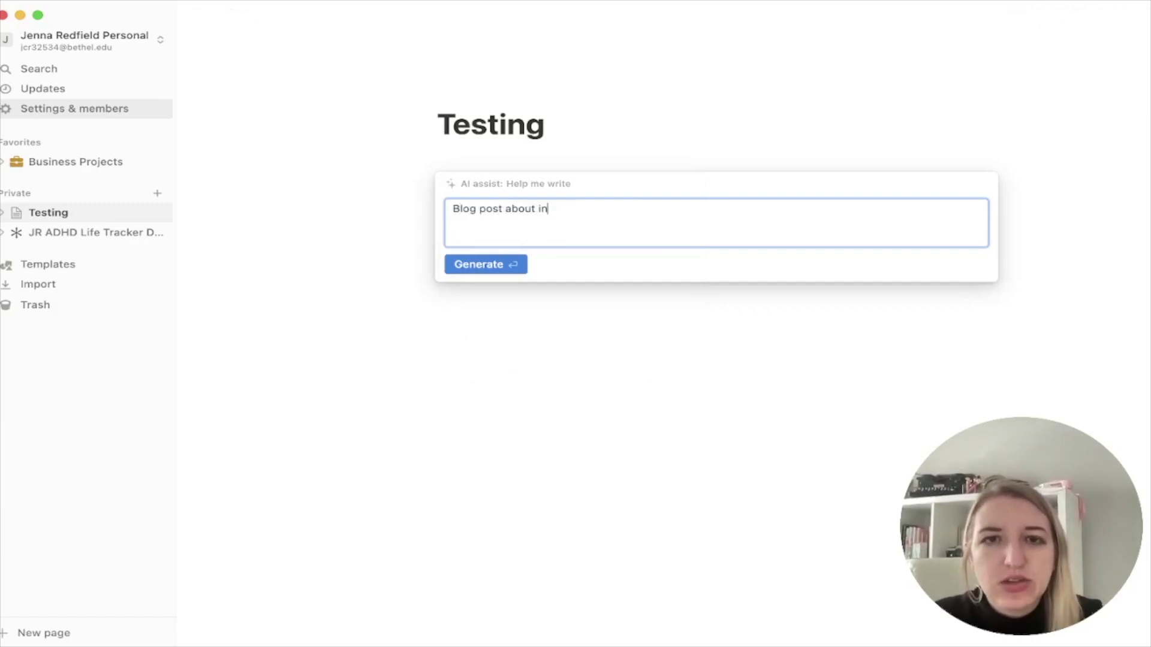
type("termitten")
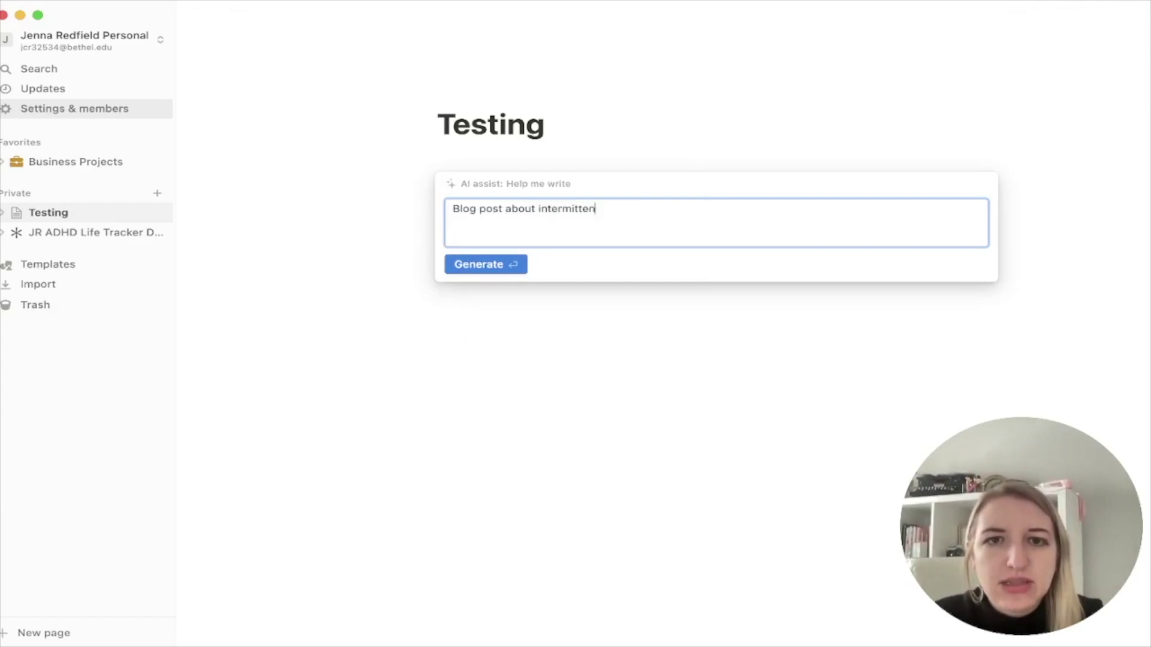
type("t fasting ")
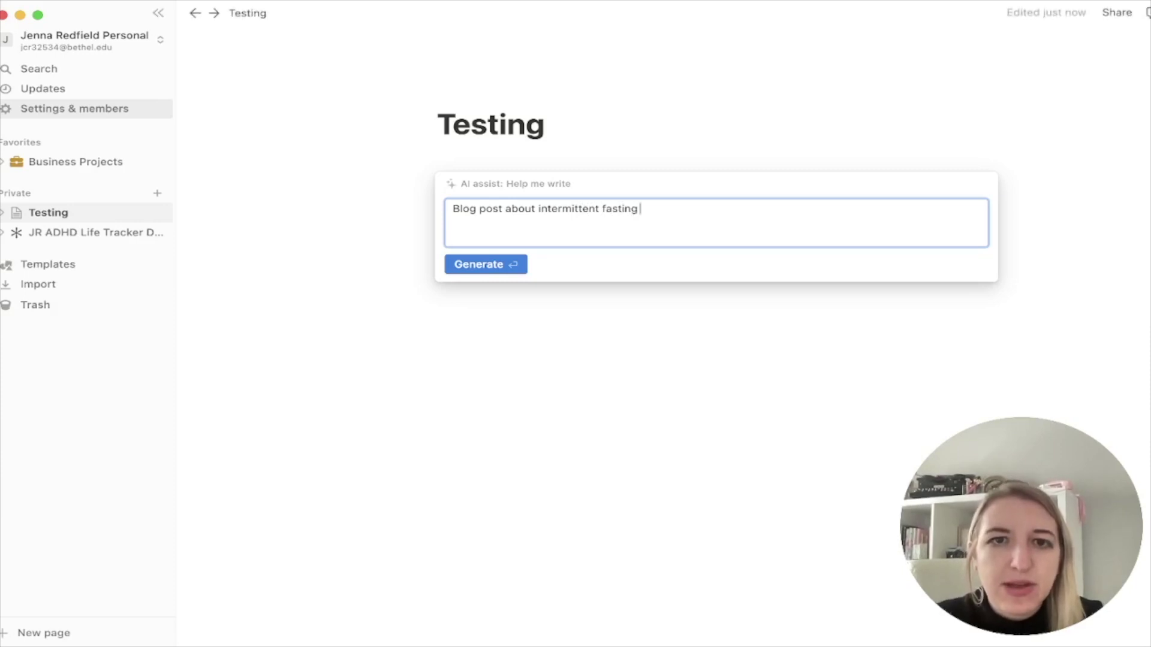
type("sharing ")
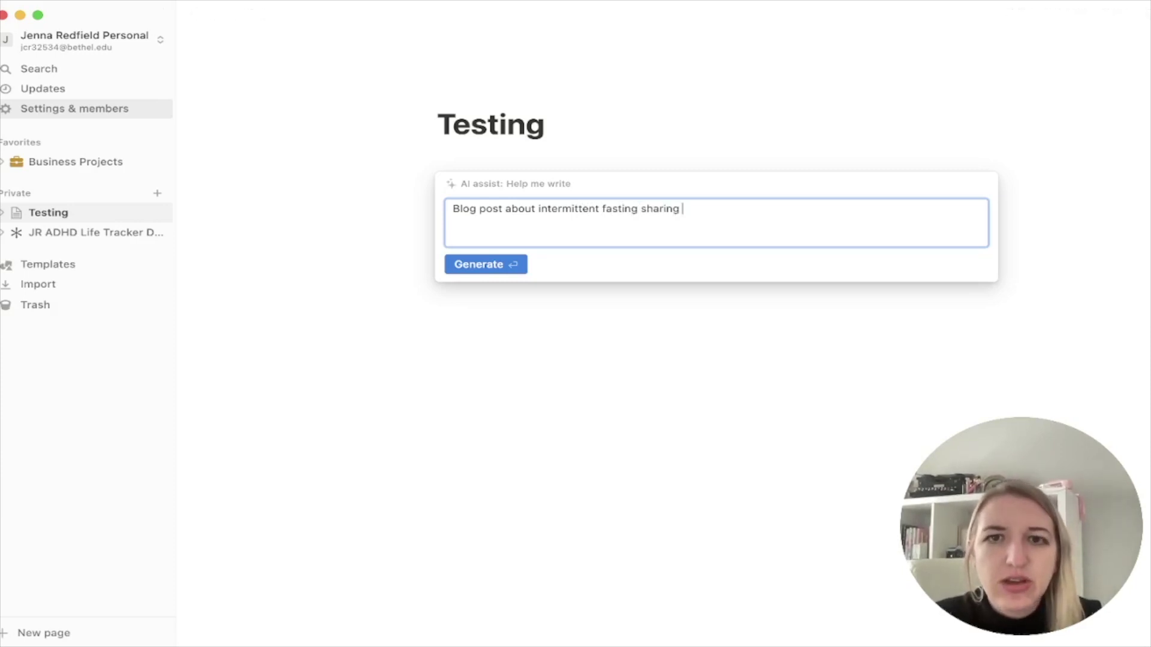
type("pros and cons")
key("Return")
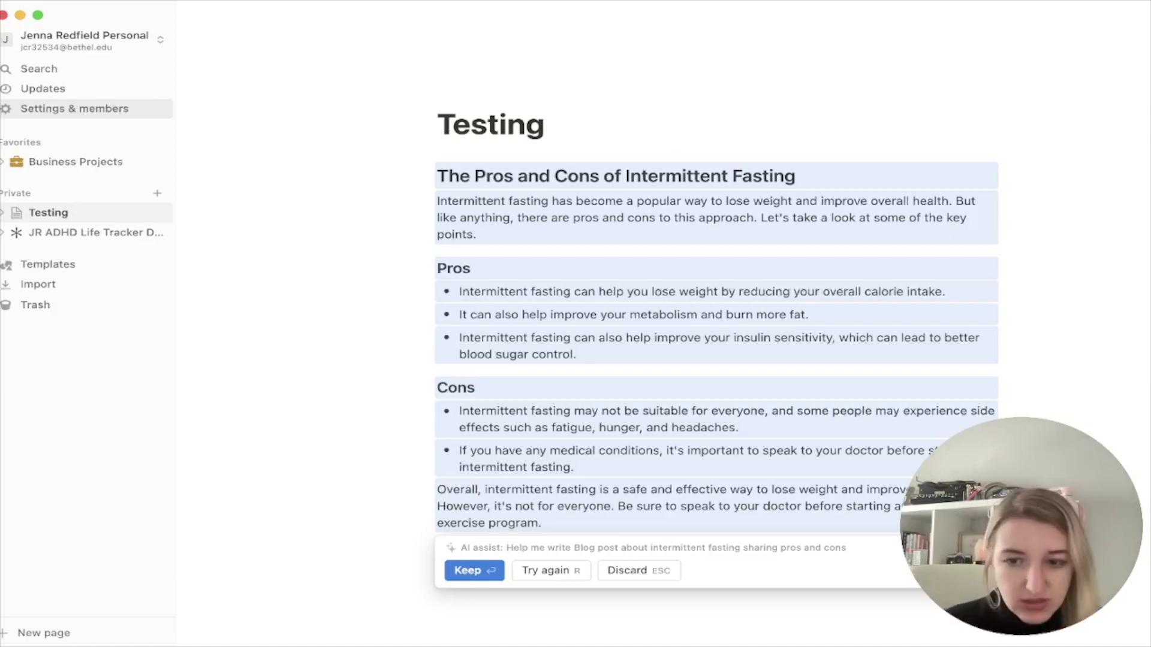
key("Escape")
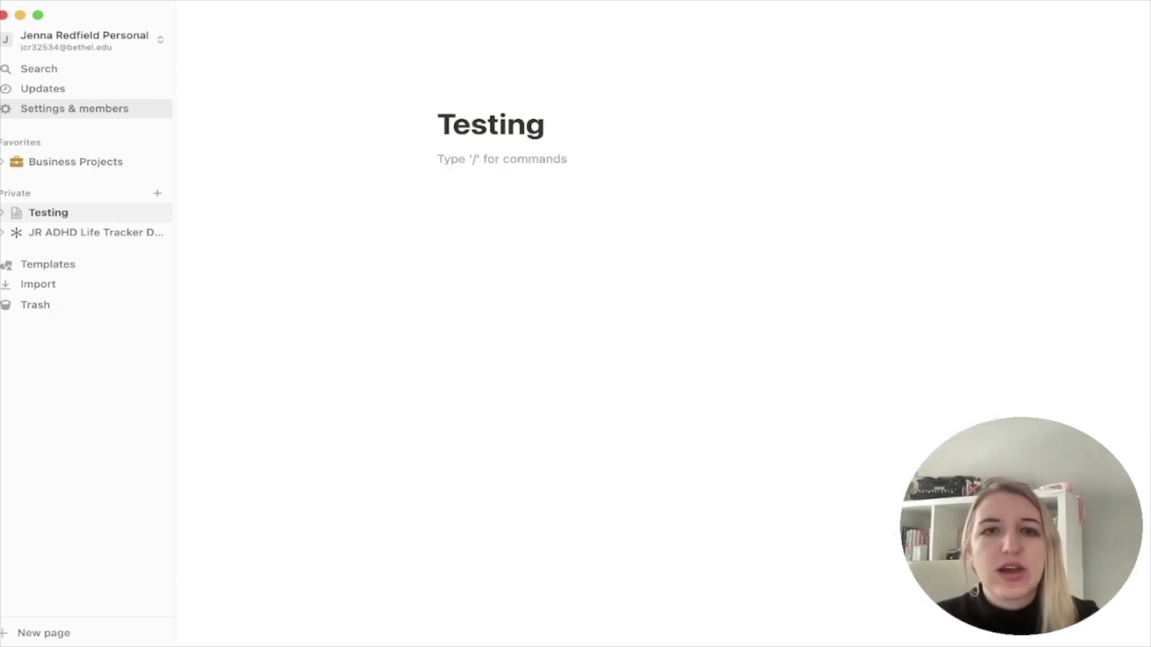
Step: Generate an AI draft from 'Instagram caption about my trip to Italy', then discard it
type("/ins")
key("BackSpace")
key("BackSpace")
key("BackSpace")
key("Return")
type("instagram caption ab")
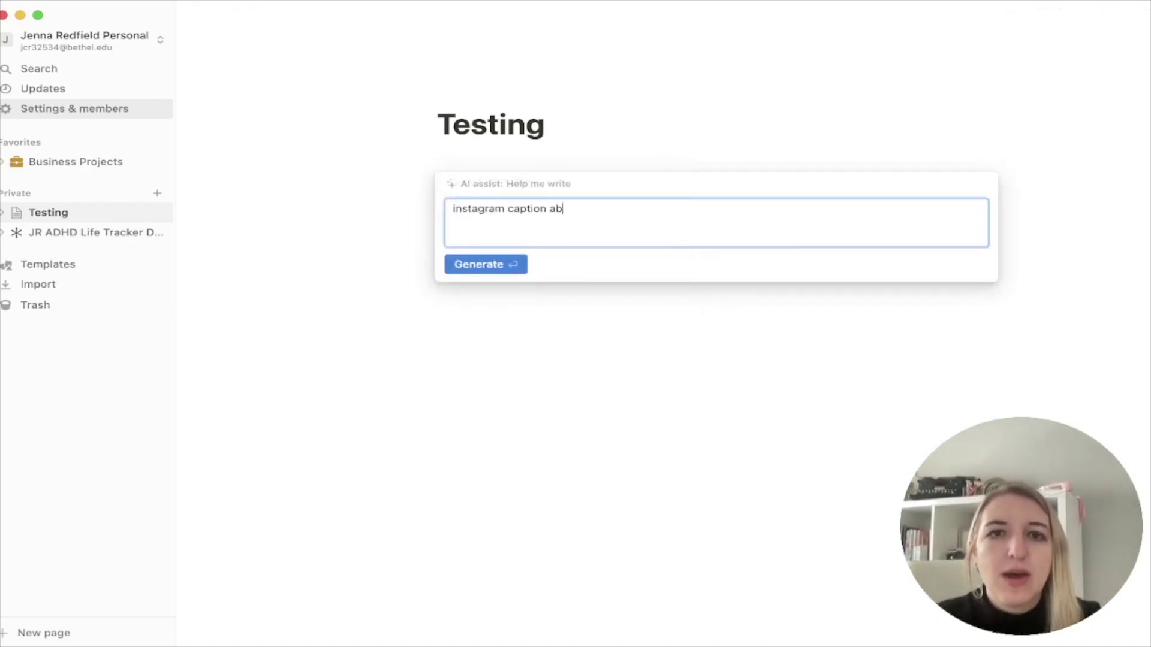
type("out my tr")
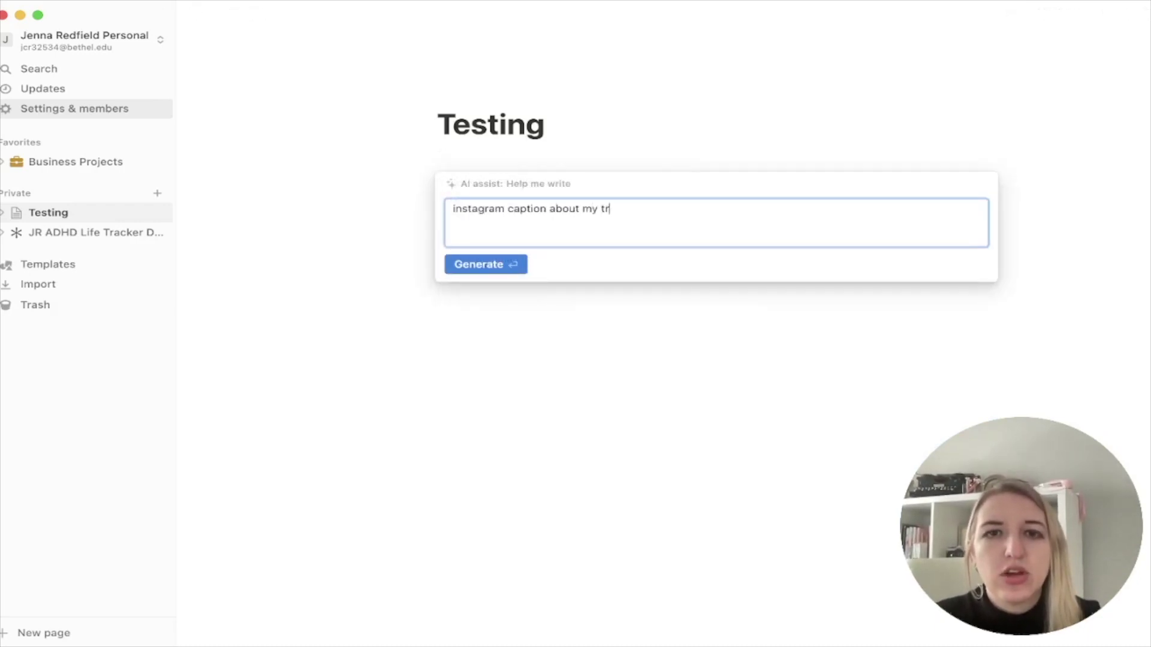
type("ip to Italy")
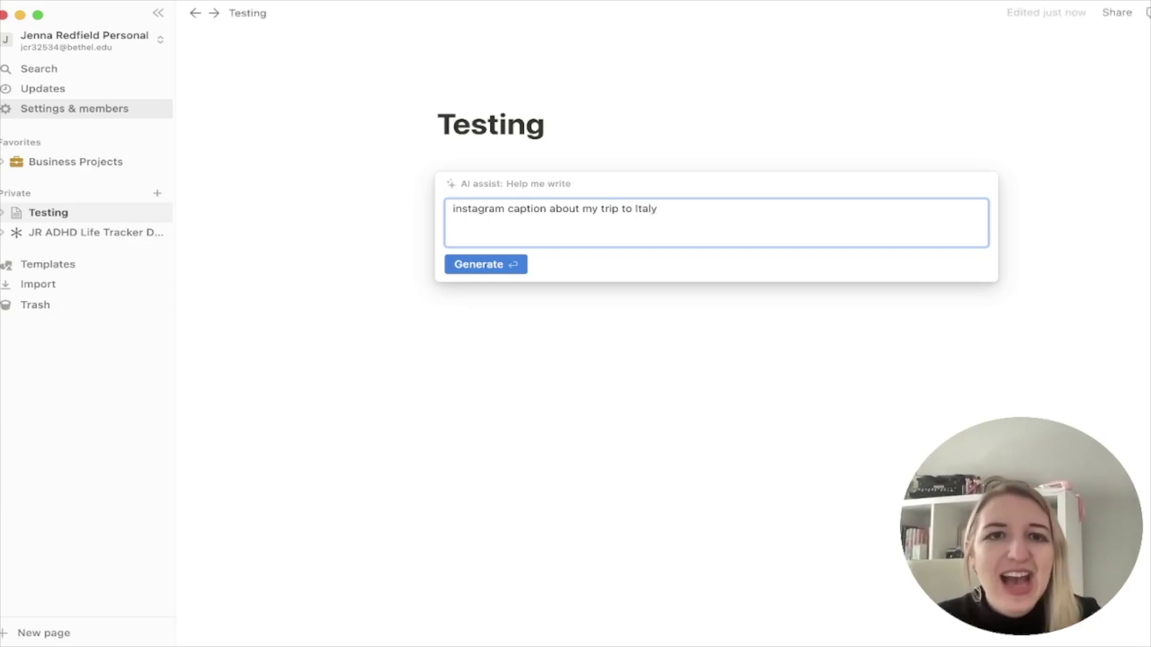
left_click(455, 209)
key("BackSpace")
type("I")
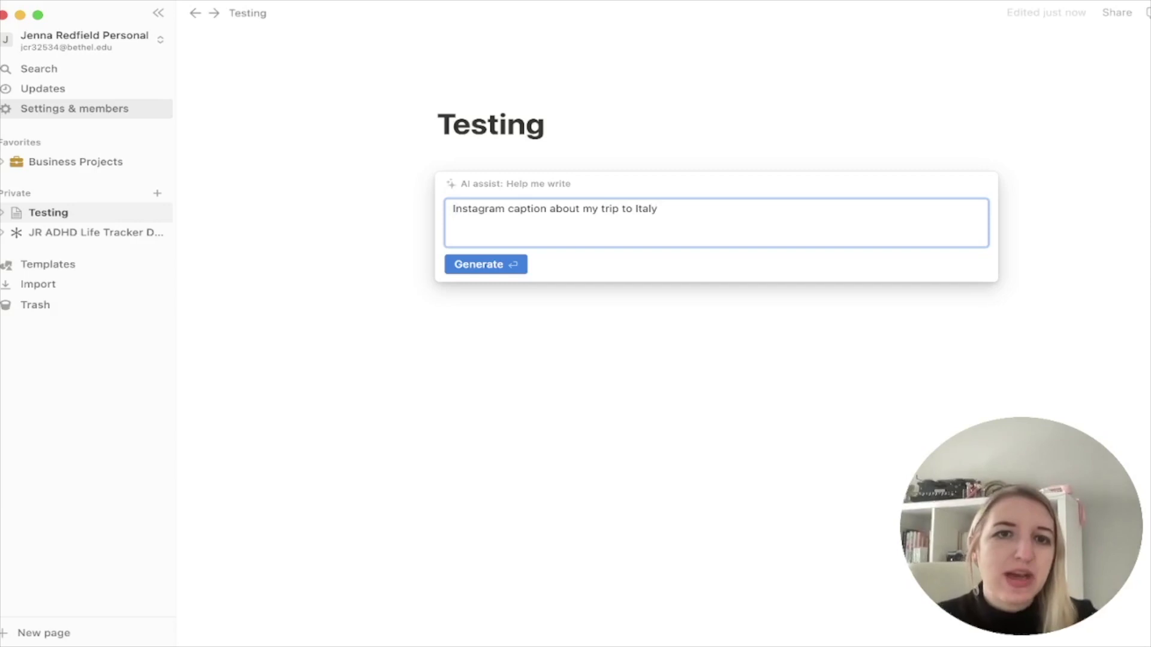
key("Tab")
key("Return")
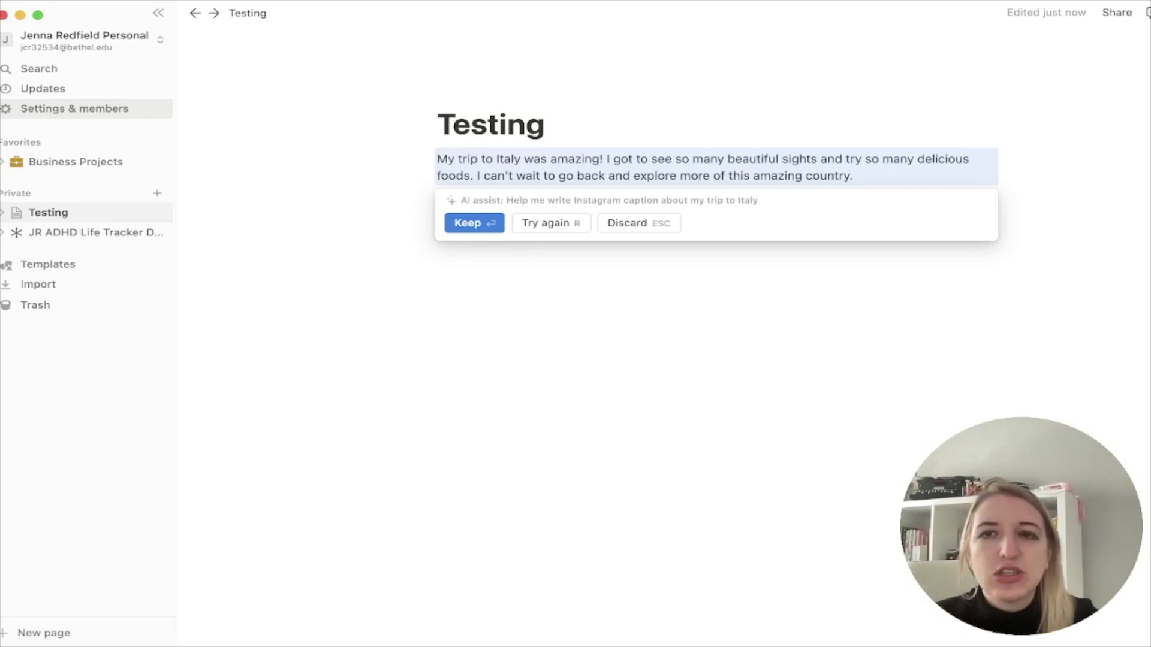
key("Escape")
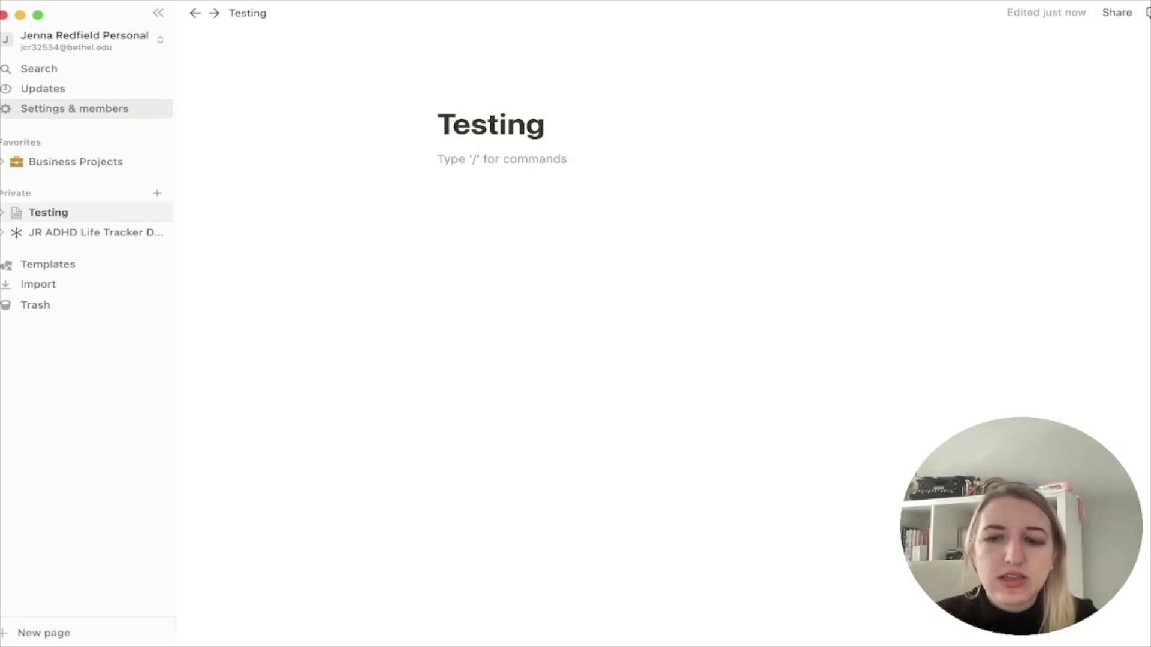
Step: Brainstorm AI ideas for 'creative youtube titles for video on creating a notion course', then discard them
type("/")
key("Down")
key("Down")
key("Down")
key("Down")
key("Right")
key("Left")
key("Up")
key("Up")
key("Return")
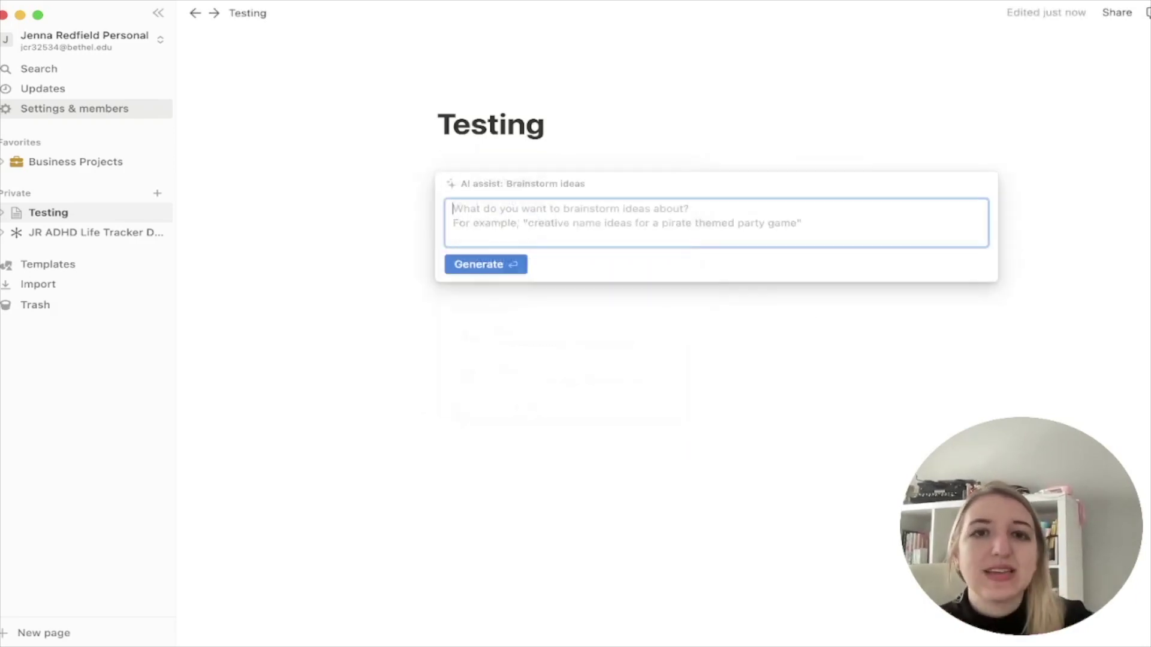
type("creati")
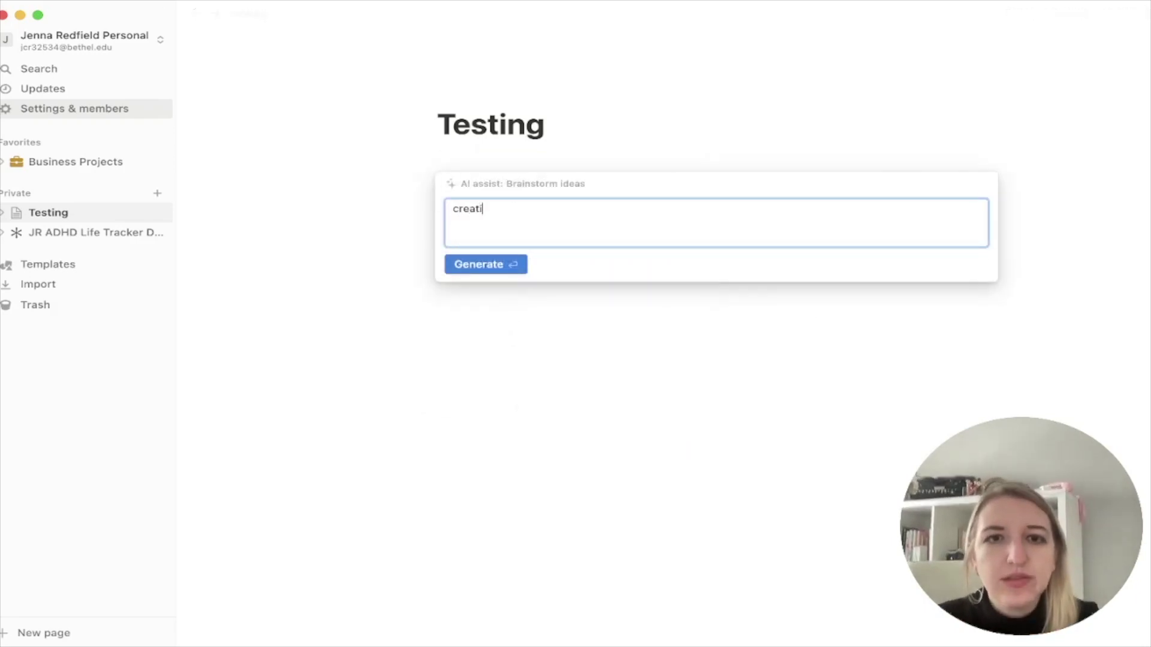
type("ve youtube")
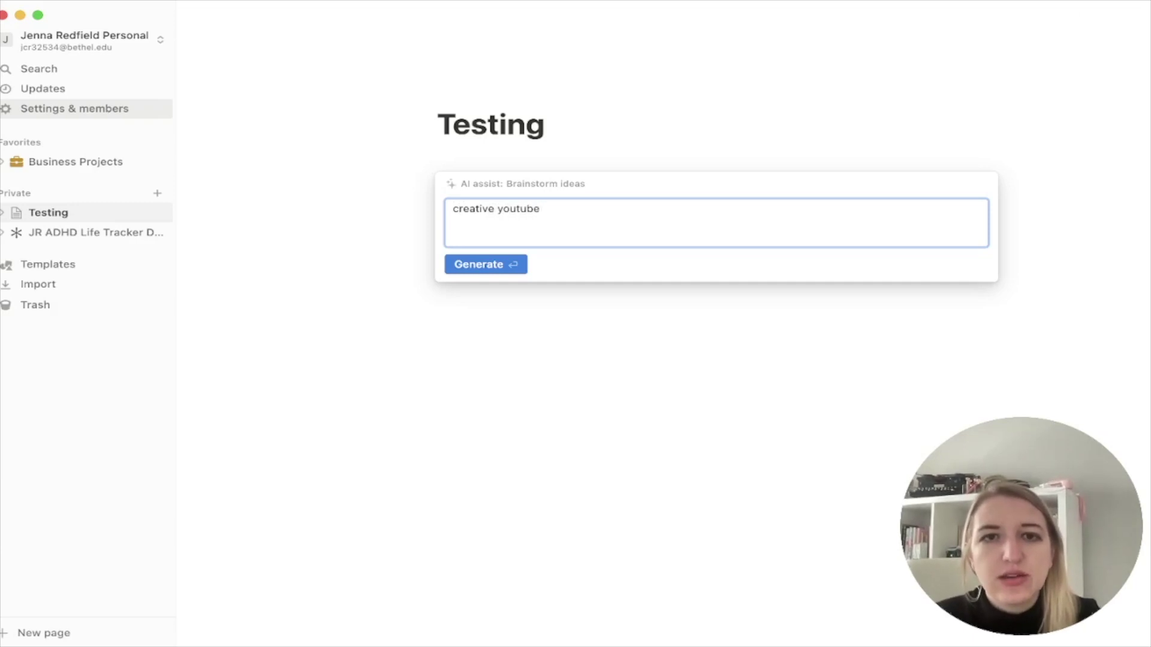
type(" titles for v")
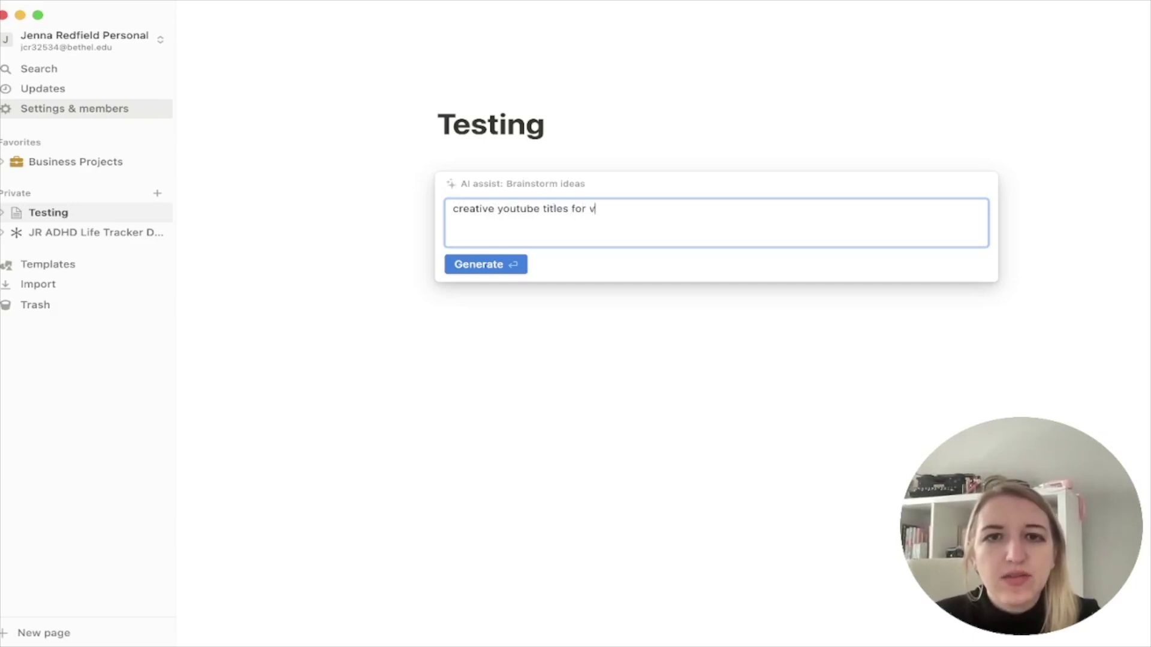
type("ideo on c")
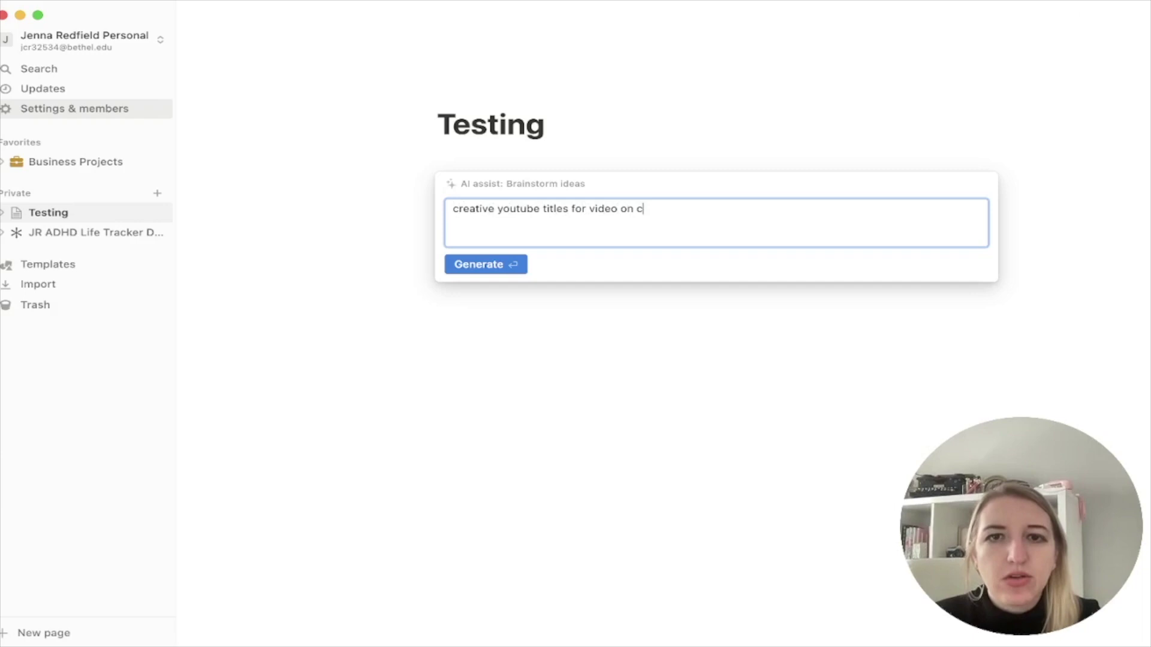
type("reating a notion course")
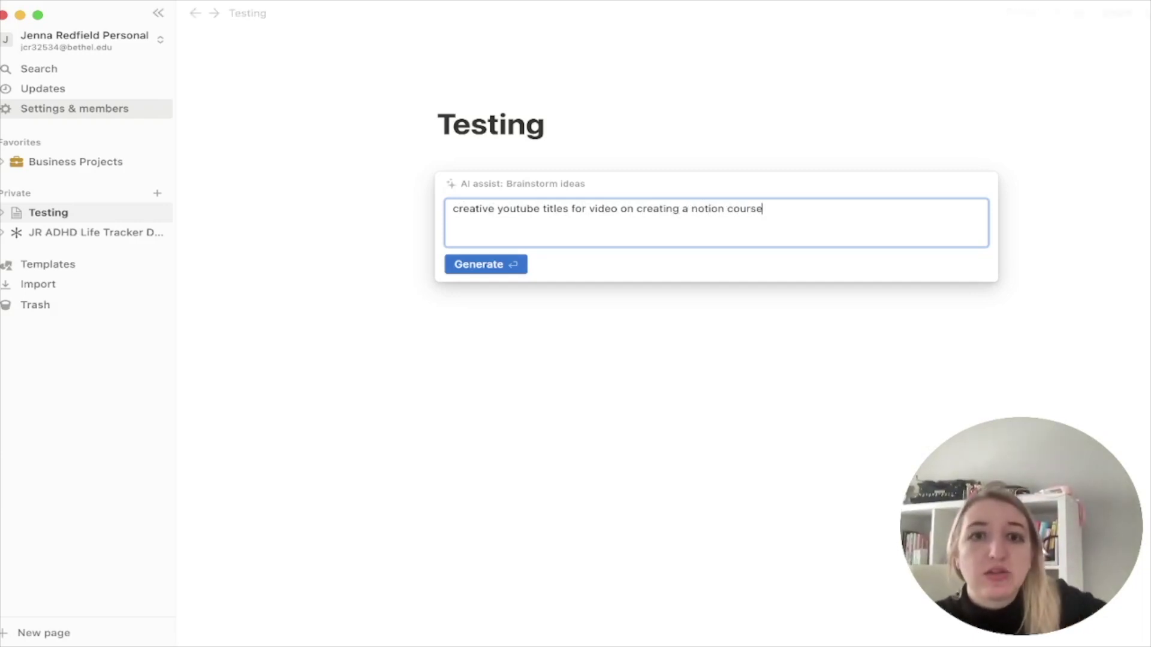
key("Return")
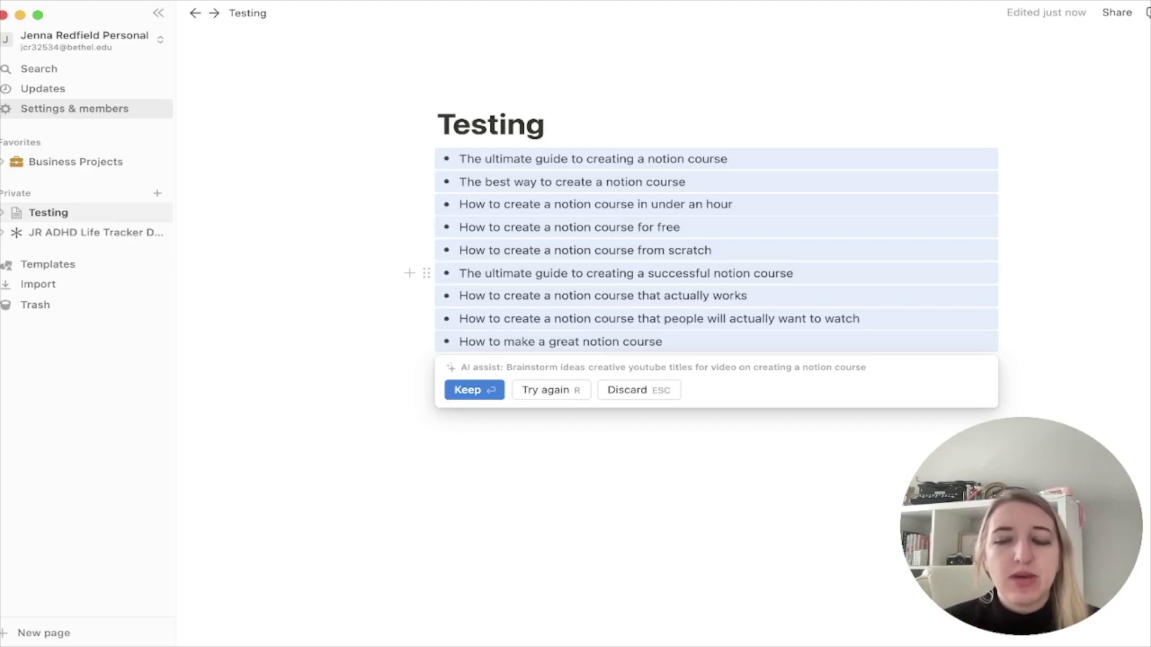
key("Escape")
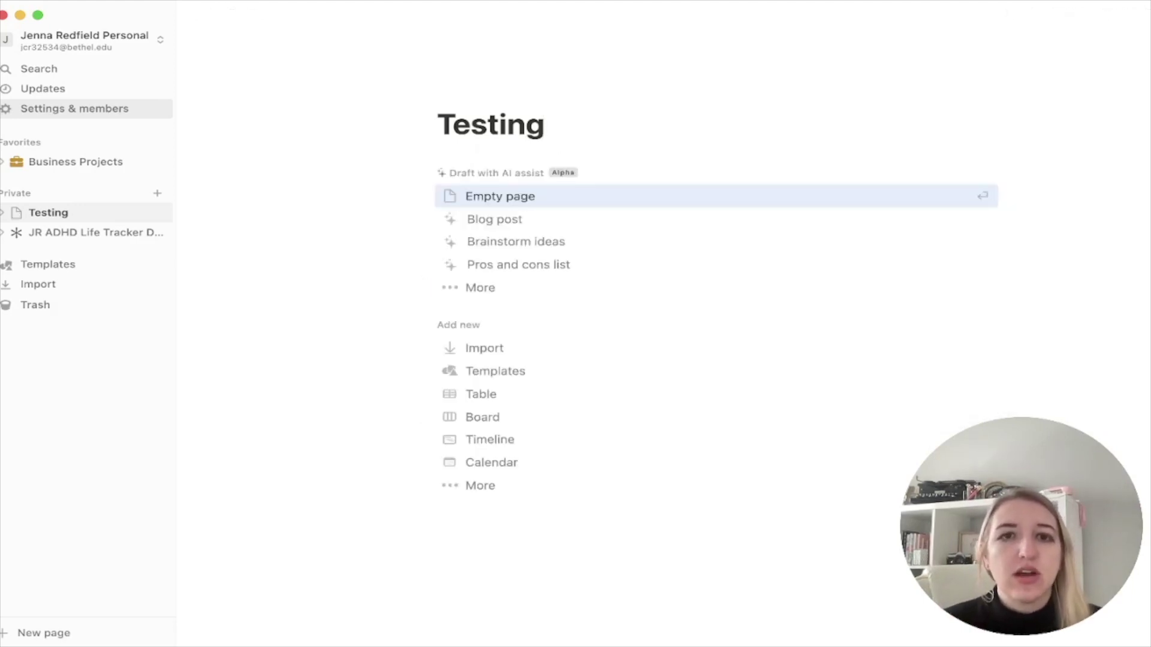
Step: Generate an AI to-do list for 'starting a blog', then discard it
key("Return")
key("Down")
key("Down")
key("Down")
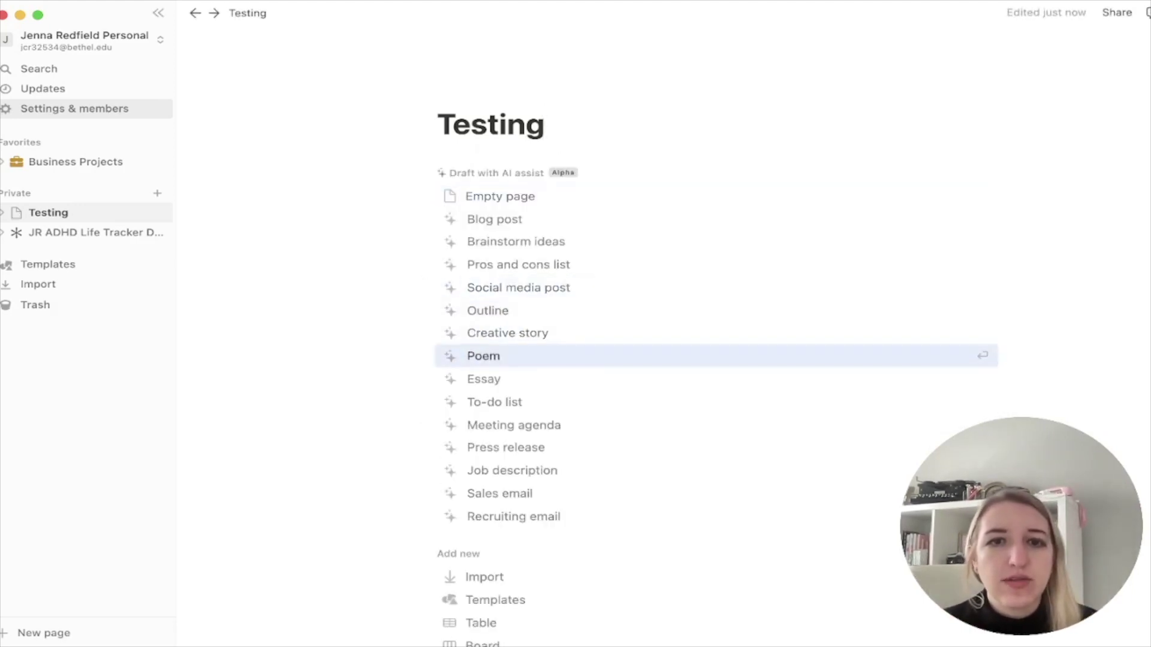
key("Down")
key("Down")
key("Return")
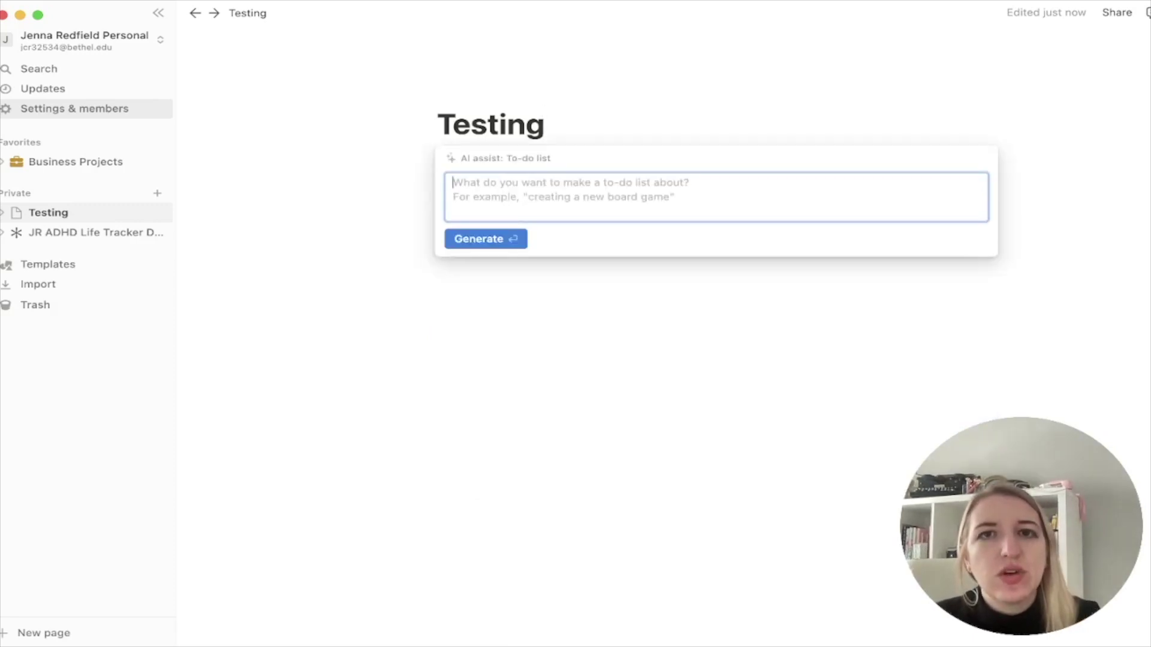
type("start")
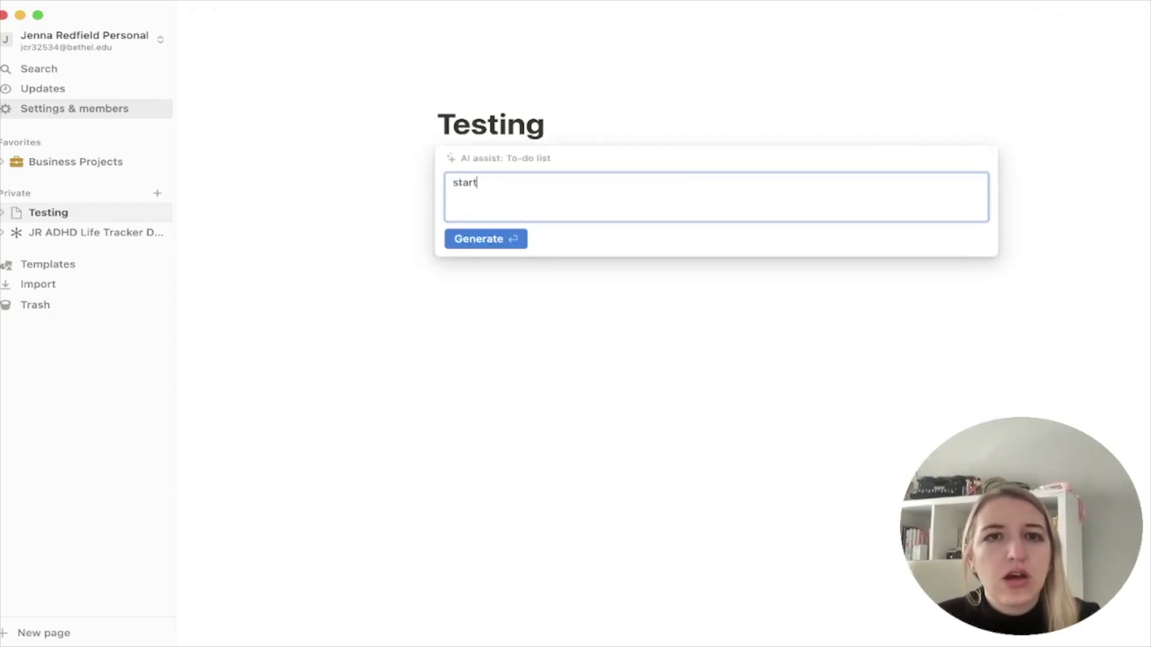
type("ing a blog")
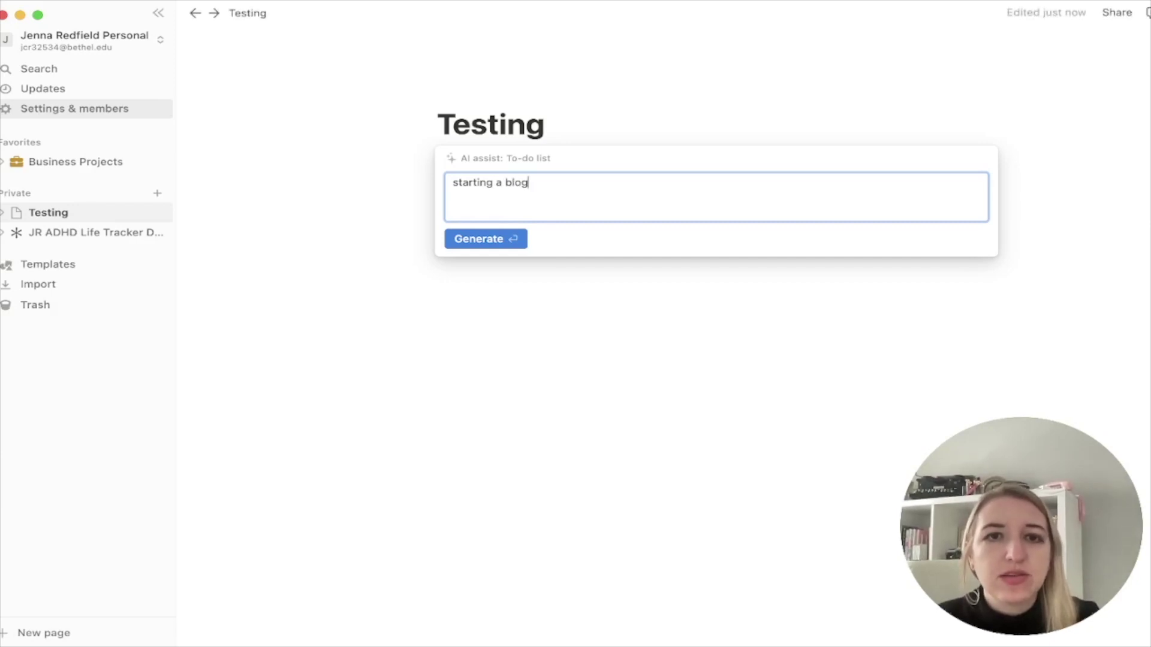
key("Return")
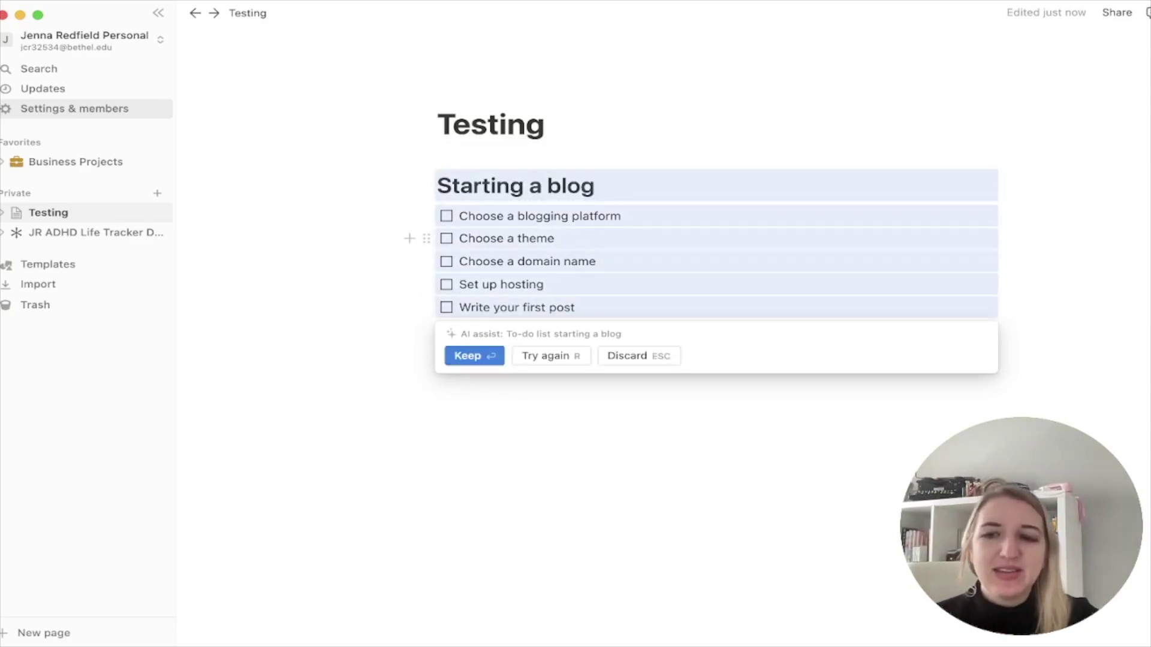
key("Escape")
Step: Draft an AI press release about Twin Cities Best of Awards happening in December, then discard it
key("Down")
key("Down")
key("Down")
key("Down")
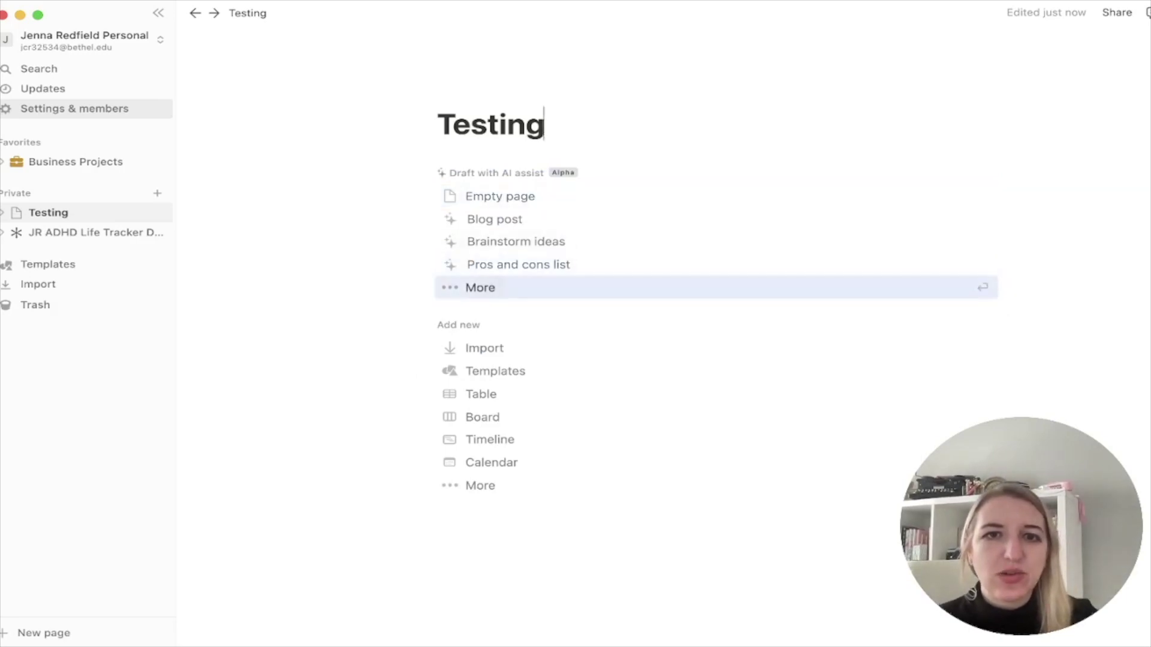
key("Return")
key("Down")
key("Down")
key("Down")
key("Down")
key("Down")
key("Down")
key("Down")
key("Return")
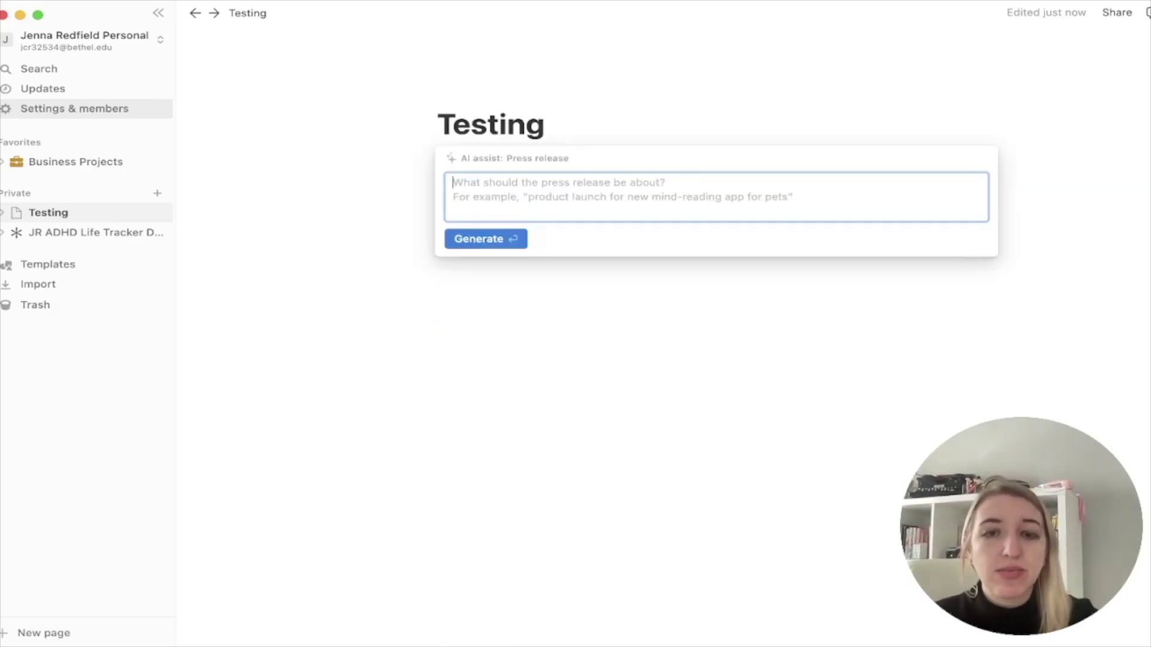
type("press release about ")
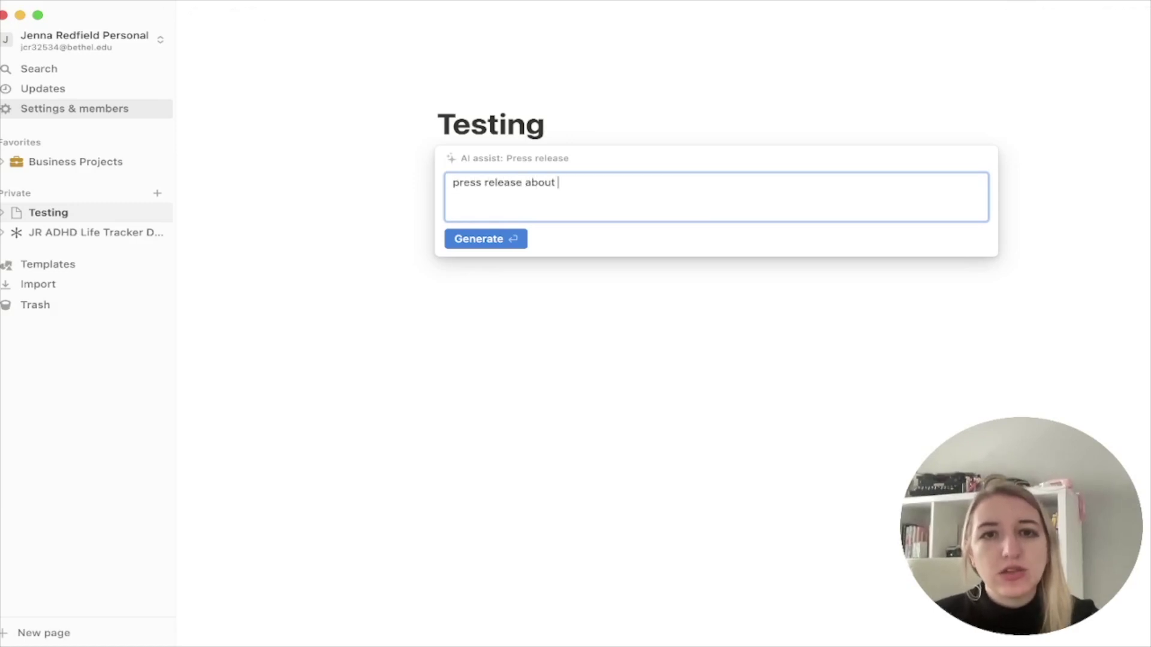
type("Twin Cities")
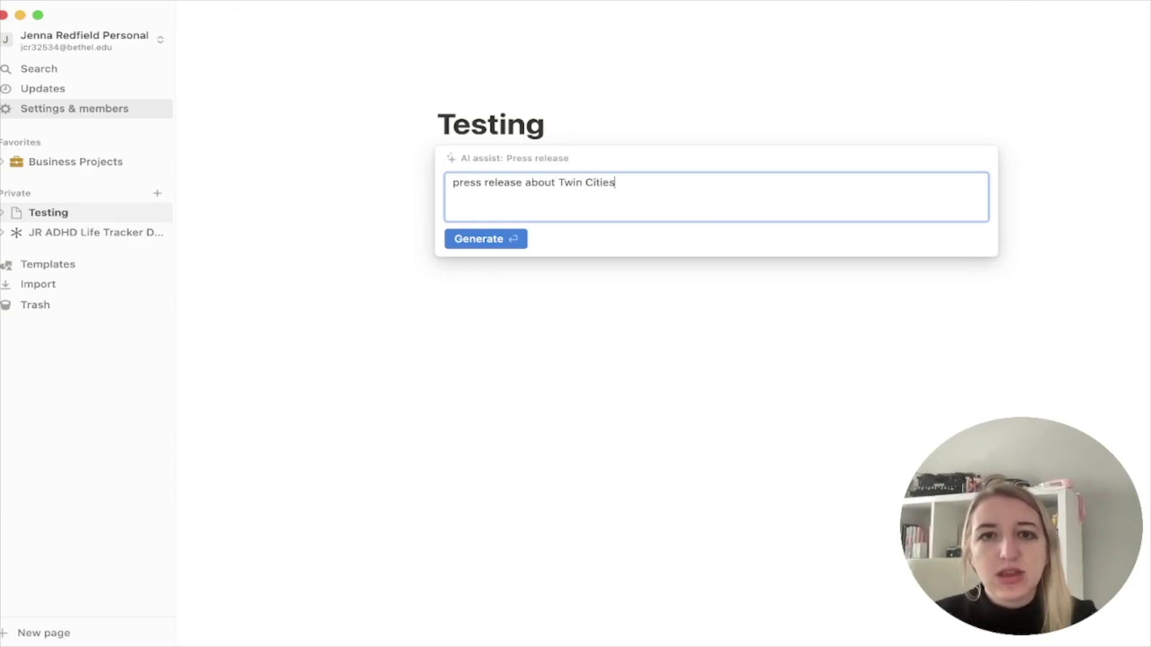
type(" Best of Awaards")
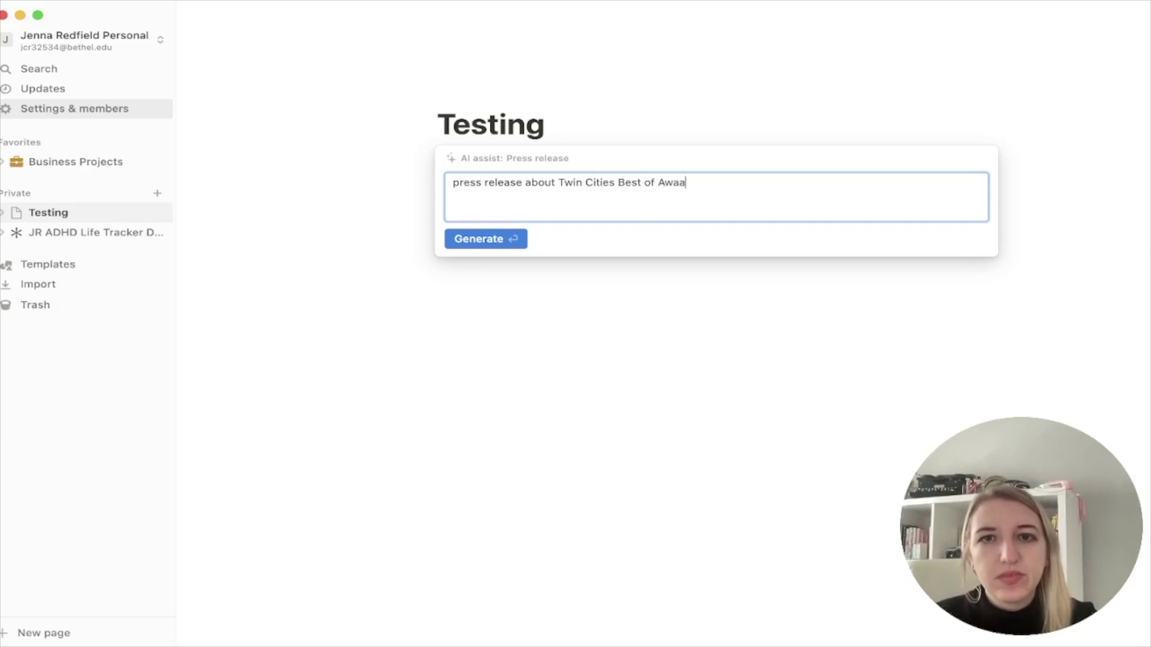
key("BackSpace")
key("BackSpace")
key("BackSpace")
key("BackSpace")
type("rds hap")
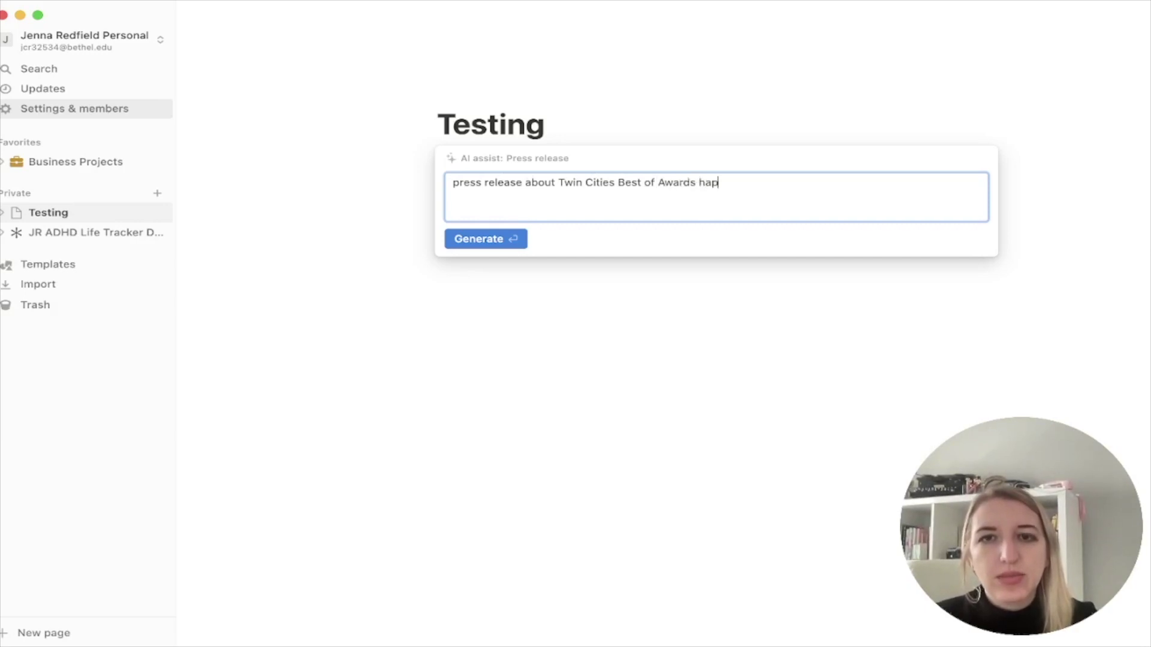
type("pening in December")
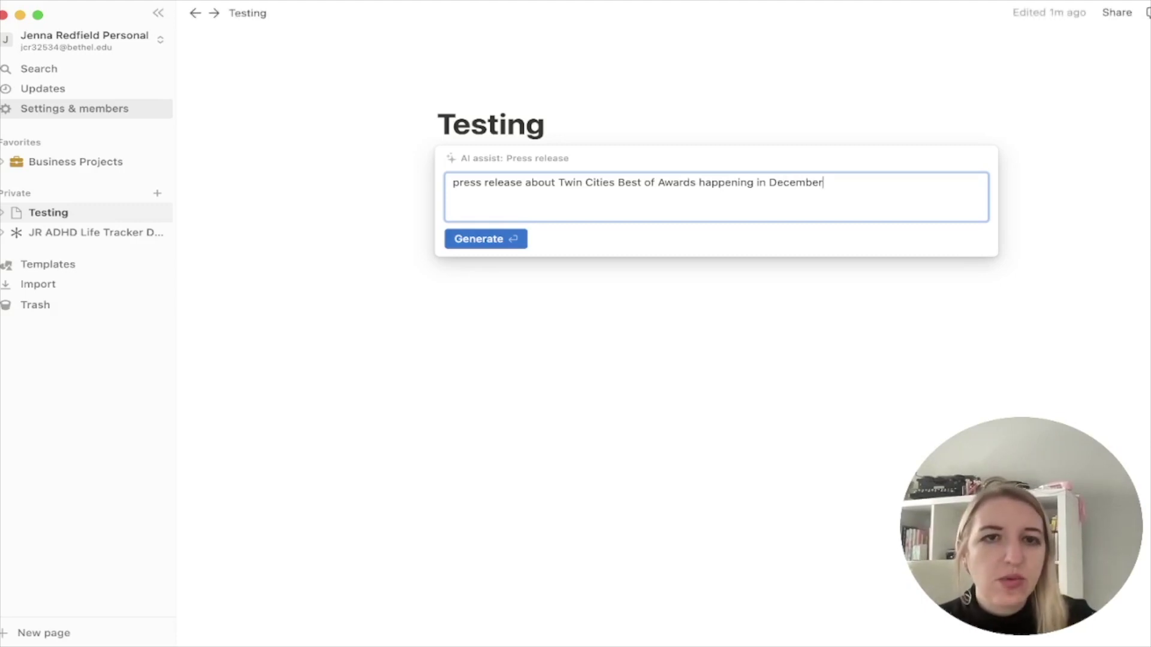
key("Return")
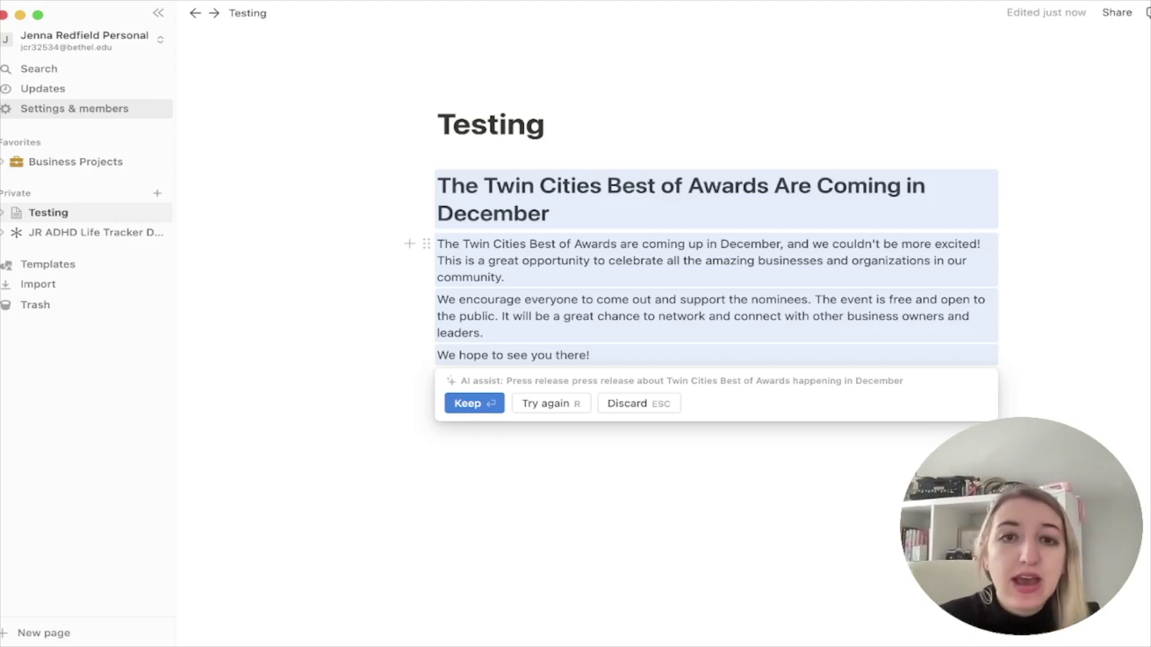
key("Escape")
Step: Start an AI job description for 'Marketing Consultant for Entrepreneurs'
left_click(479, 285)
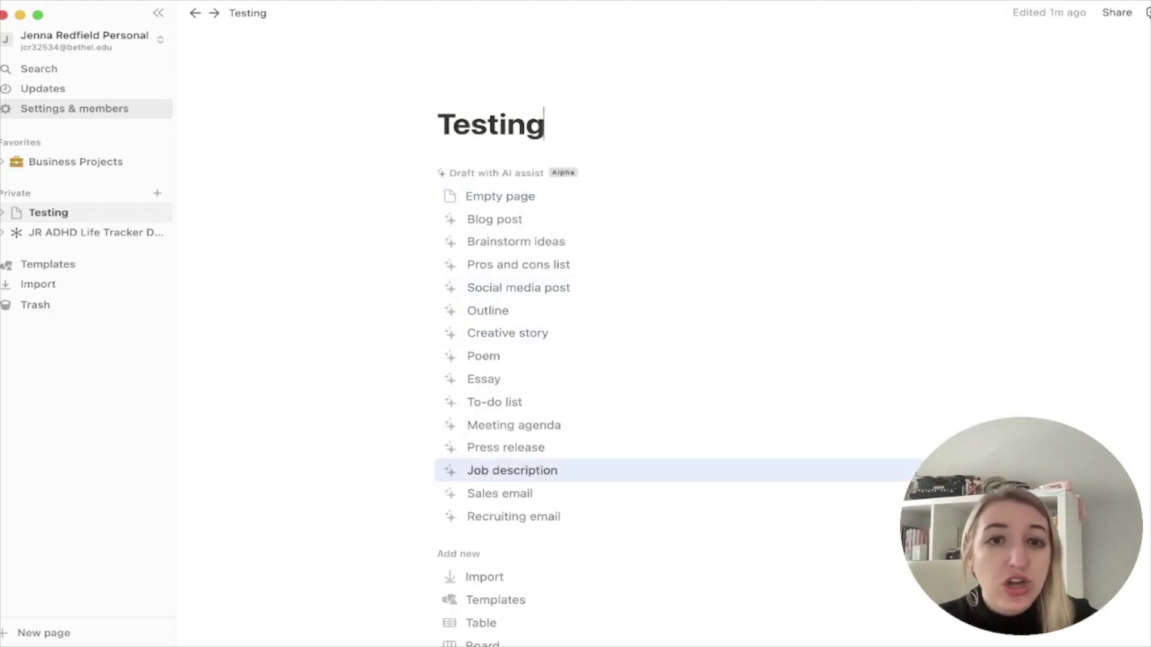
key("Return")
type("Marketing Consultant for Entrepreneurs")
key("Return")
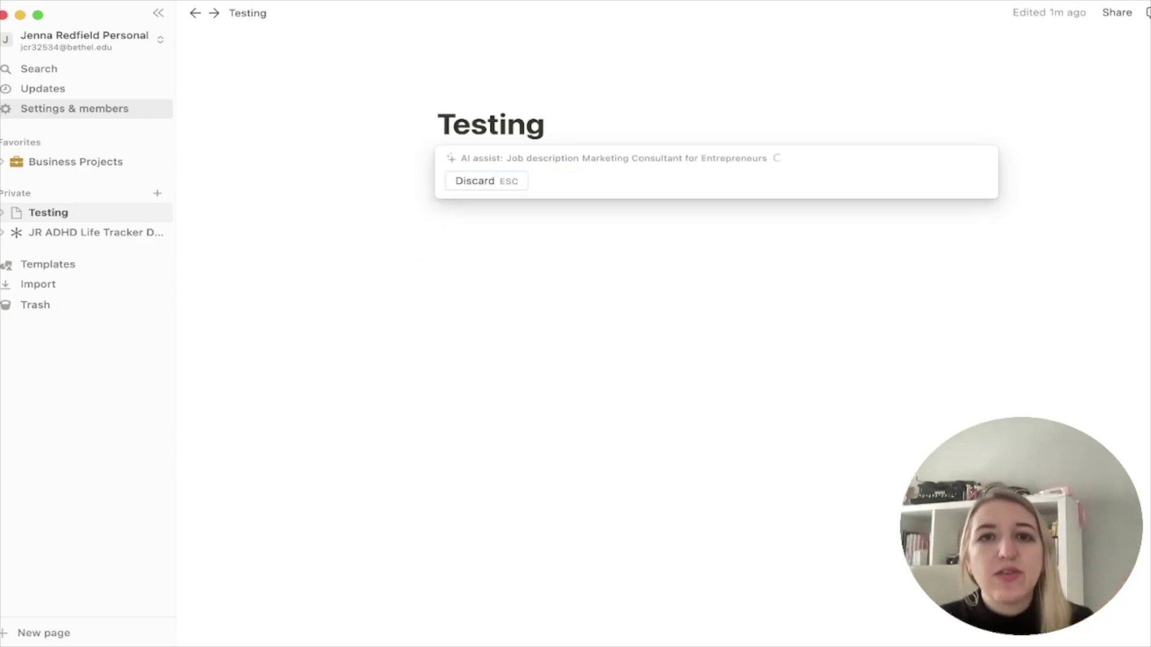